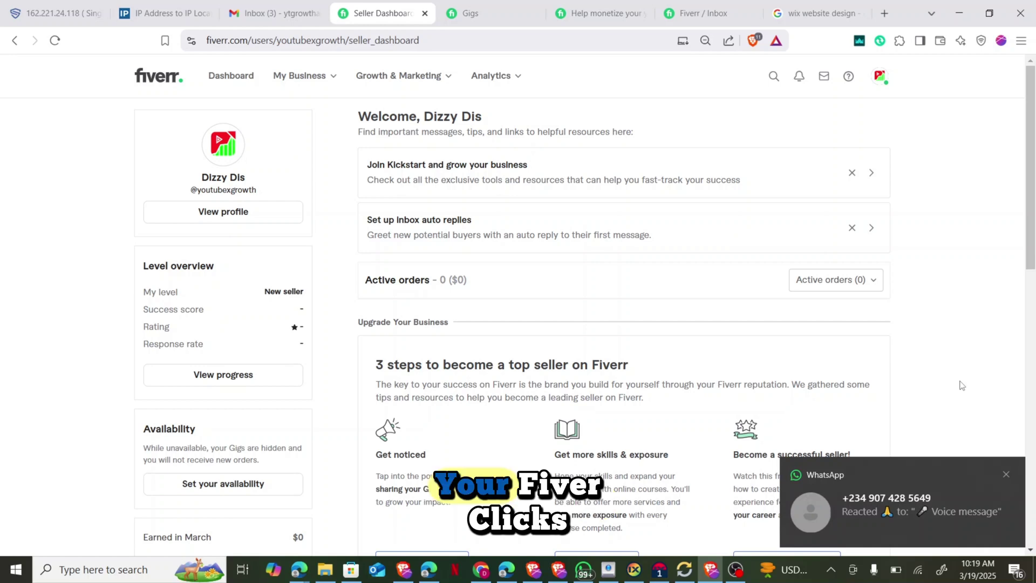
Step: Close both WhatsApp notification popups covering the Fiverr seller dashboard
click(1006, 474)
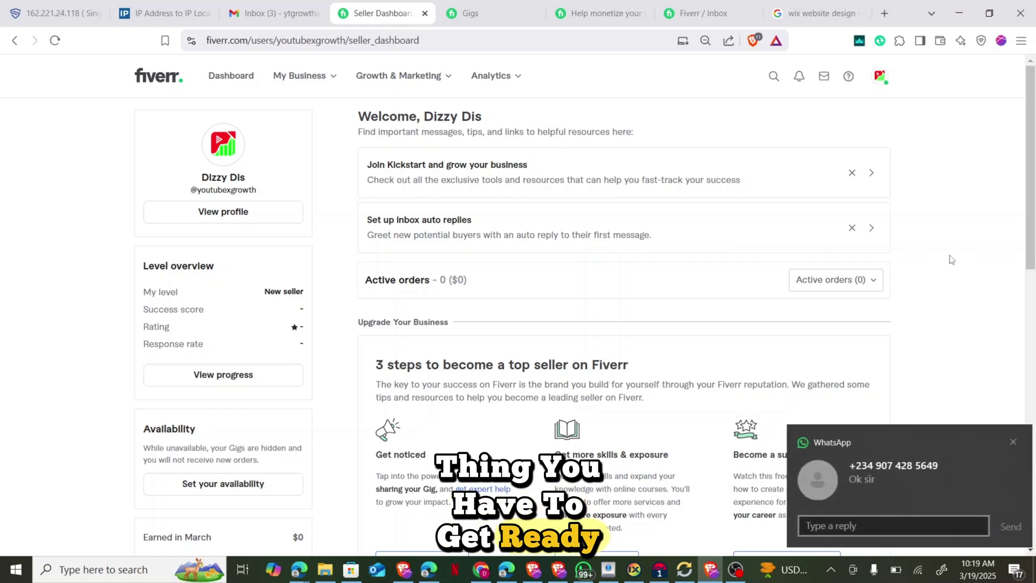
click(1006, 442)
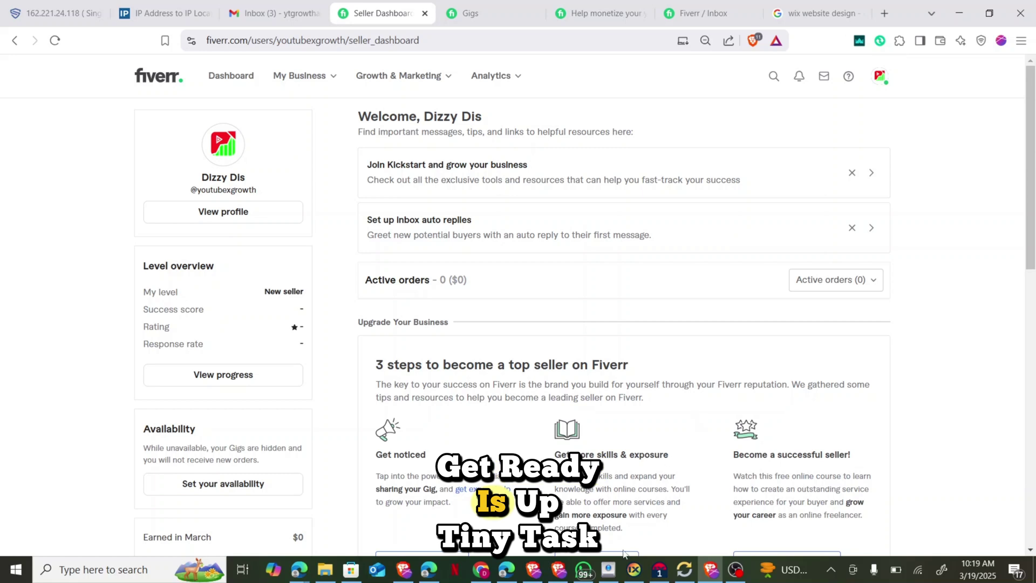
click(609, 570)
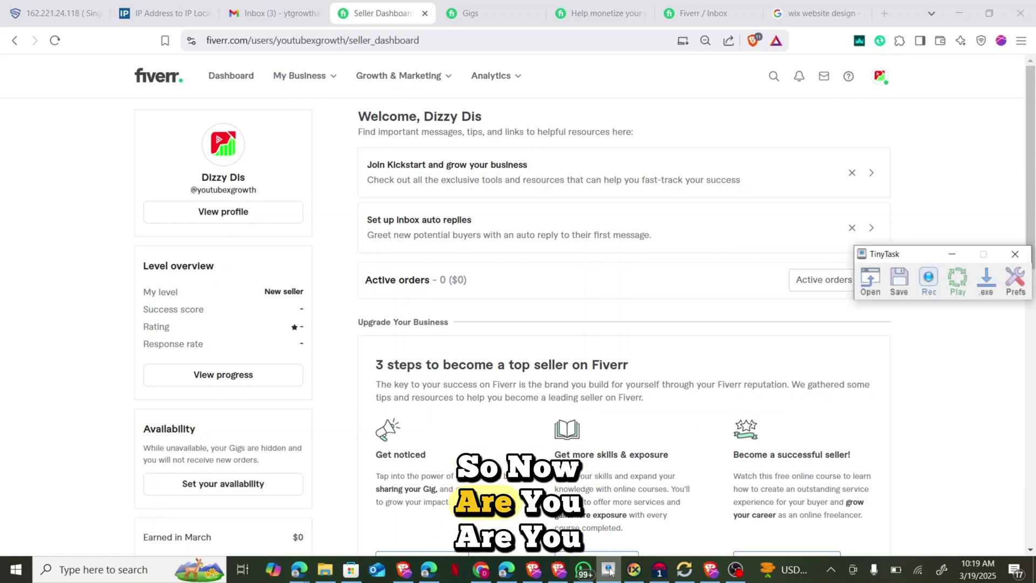
click(609, 570)
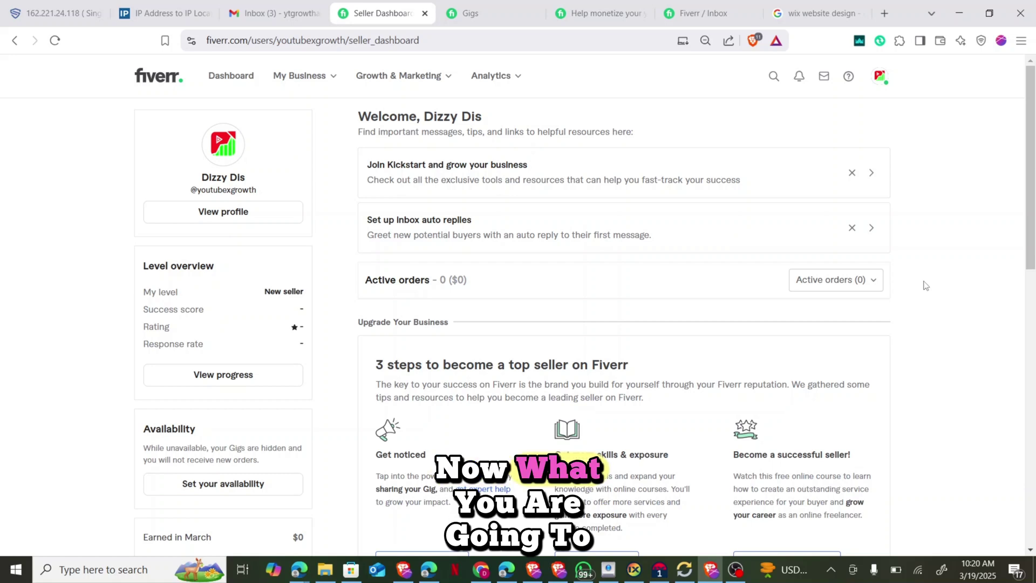
Step: Search Brave for 'auto refresh plus' in a new tab, starting from the typed 'autorefres'
click(878, 45)
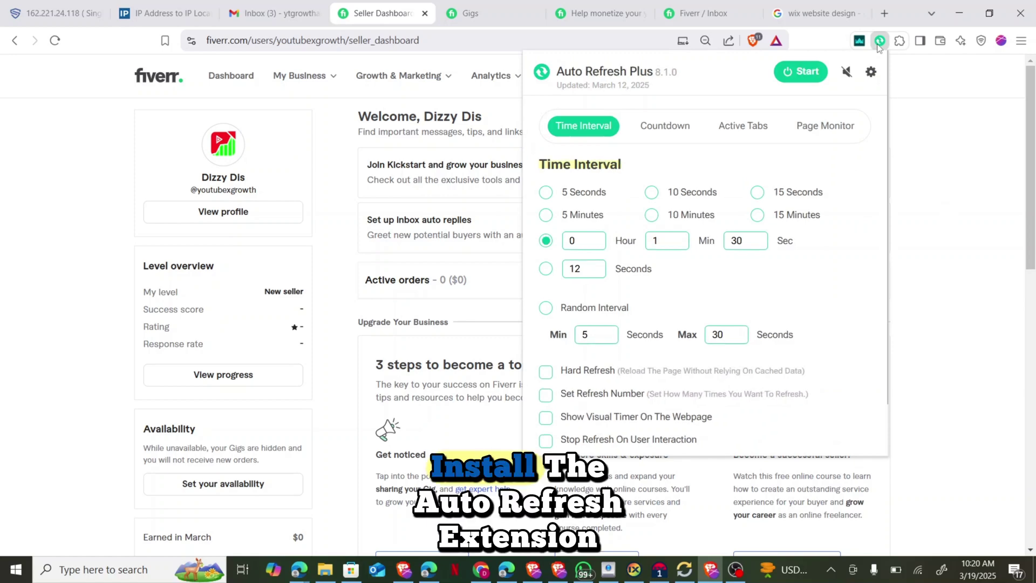
click(892, 14)
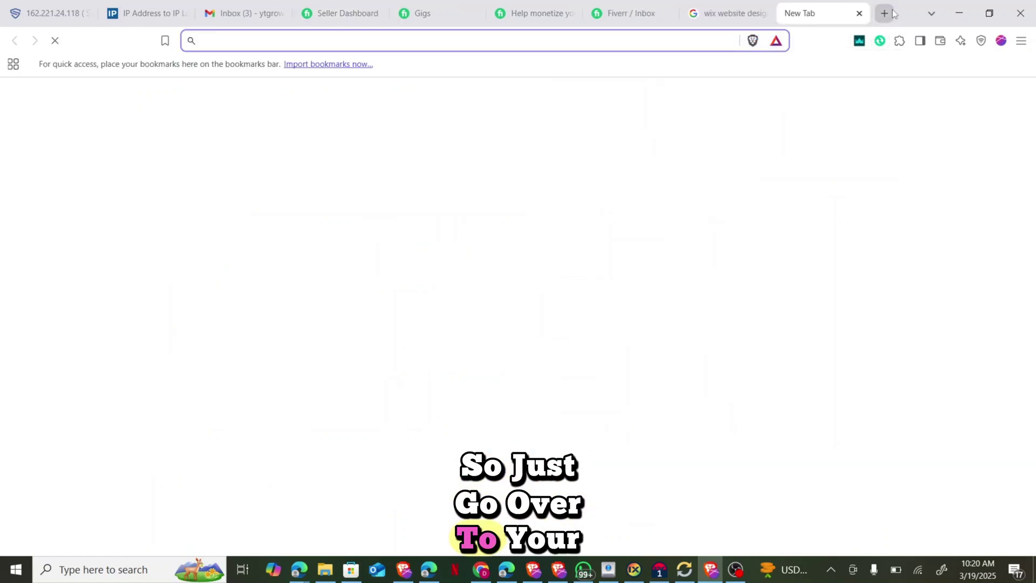
text(au)
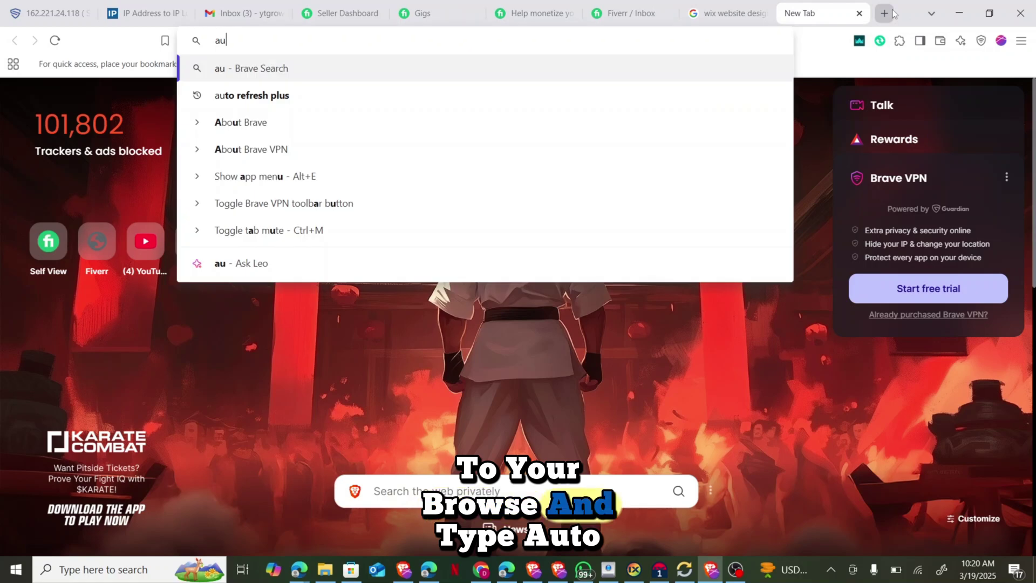
text(to)
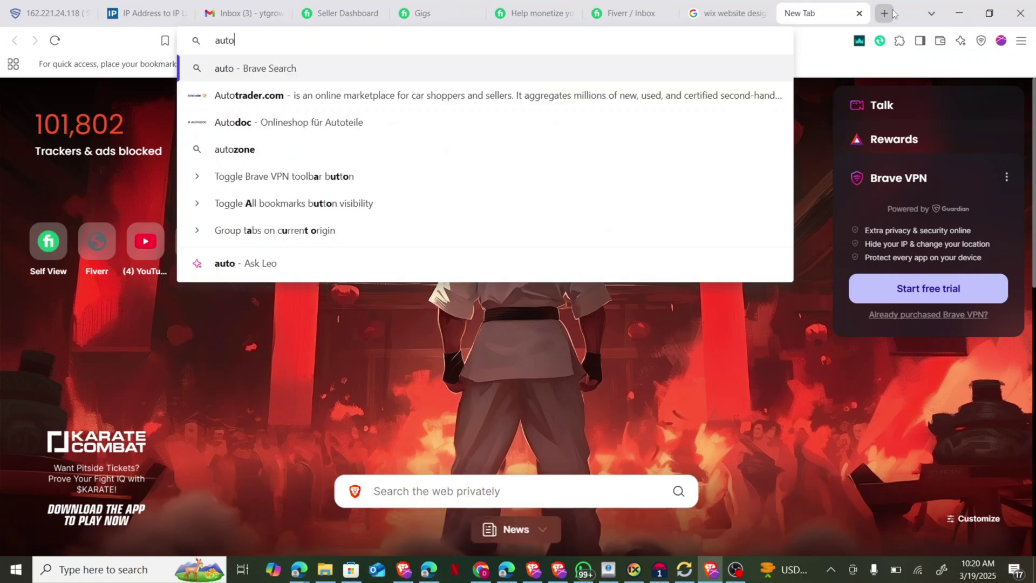
text(refres)
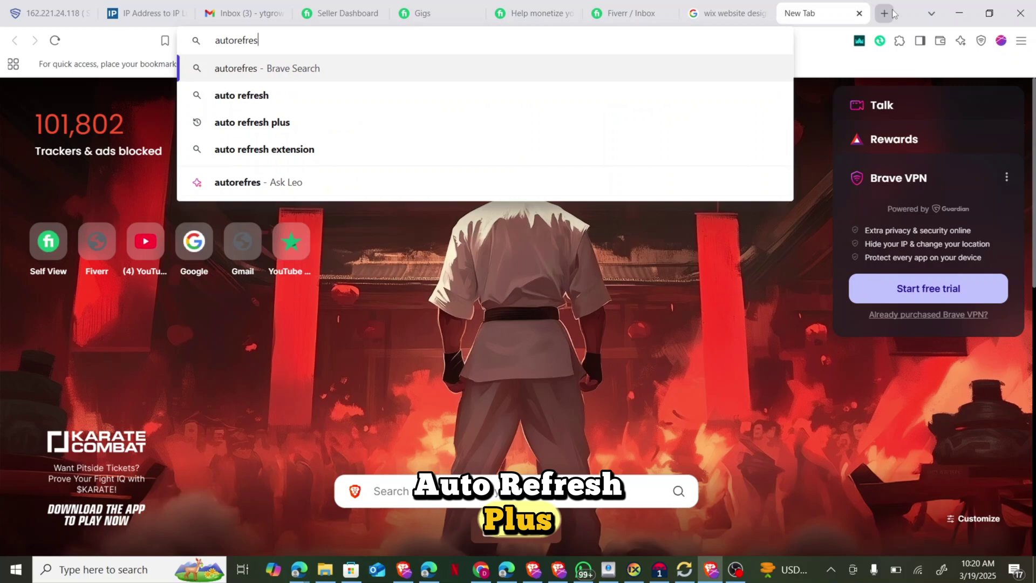
key(Down)
key(Down)
click(280, 123)
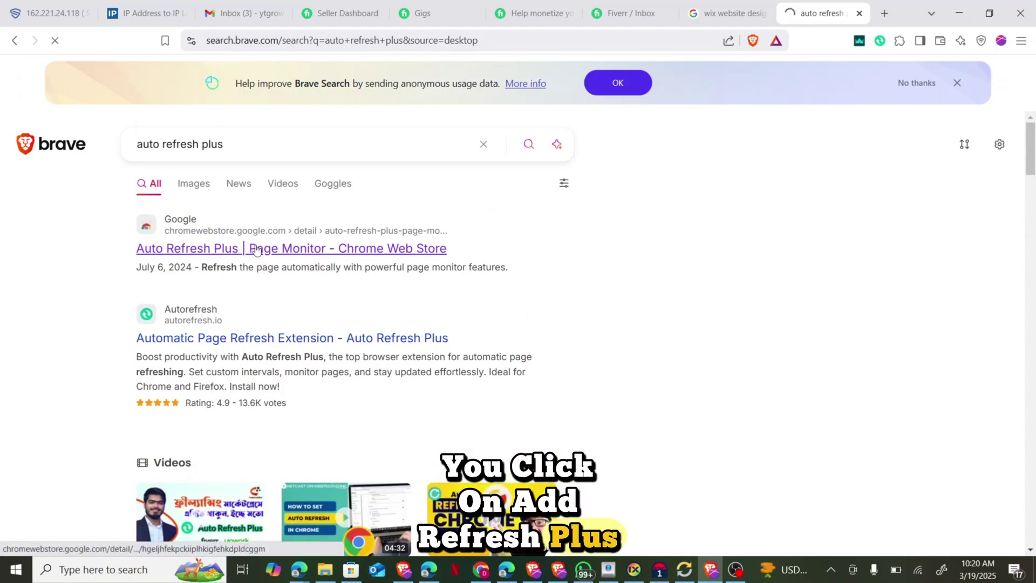
Step: Open the Auto Refresh Plus Chrome Web Store listing and confirm it is already added to Brave
click(256, 250)
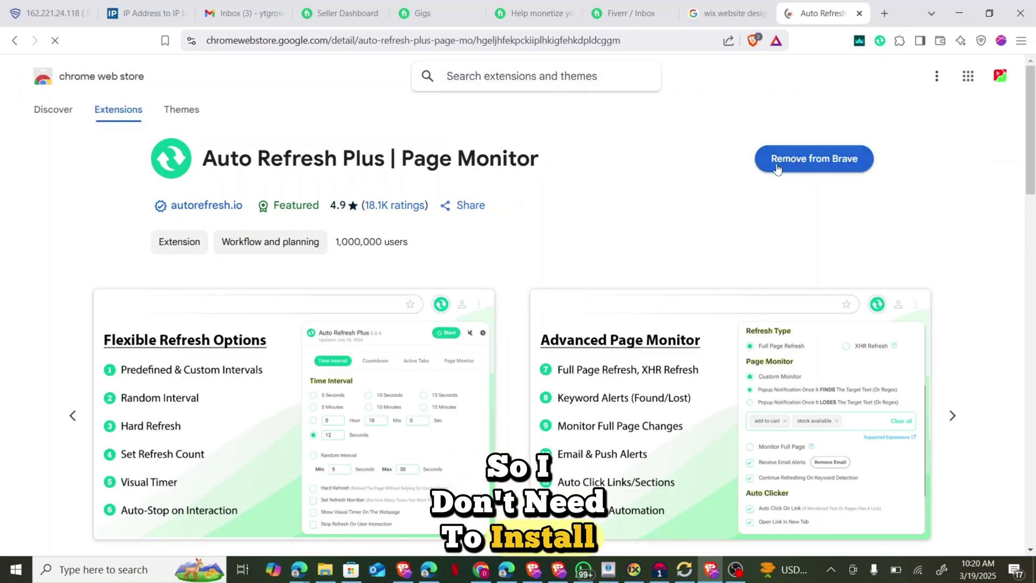
scroll(482, 200, down, 2)
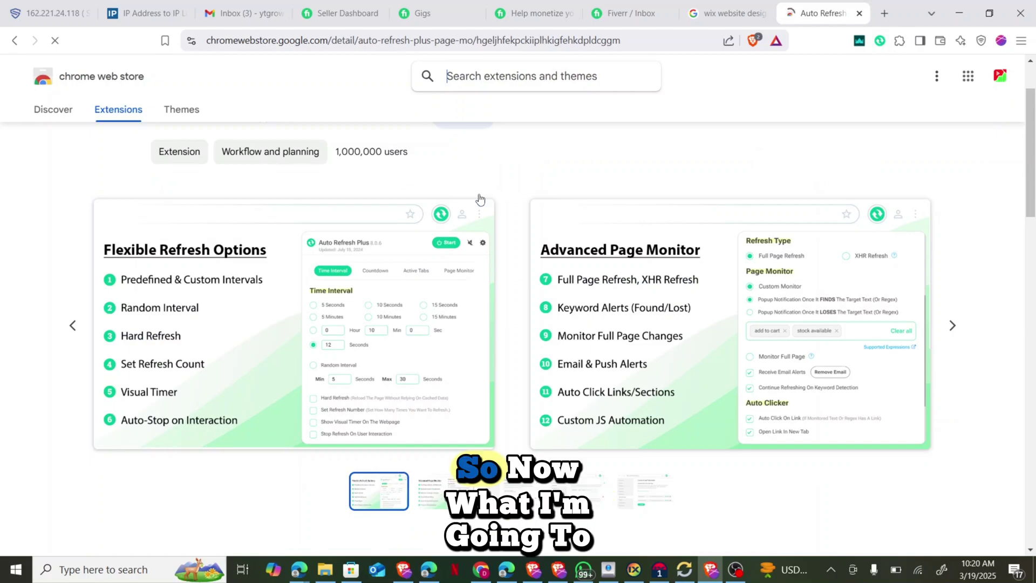
scroll(480, 200, down, 10)
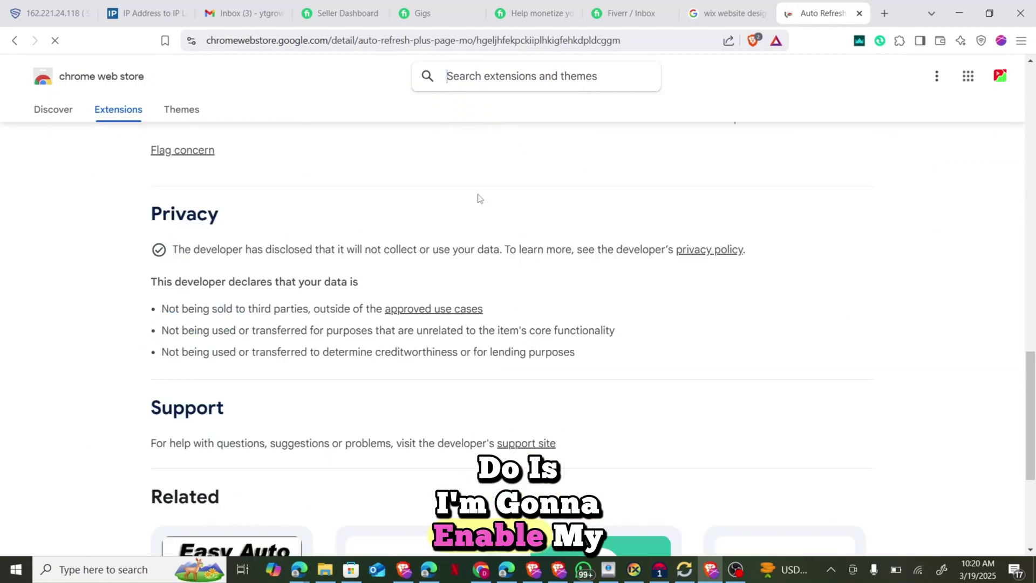
scroll(478, 199, down, 5)
scroll(479, 196, up, 10)
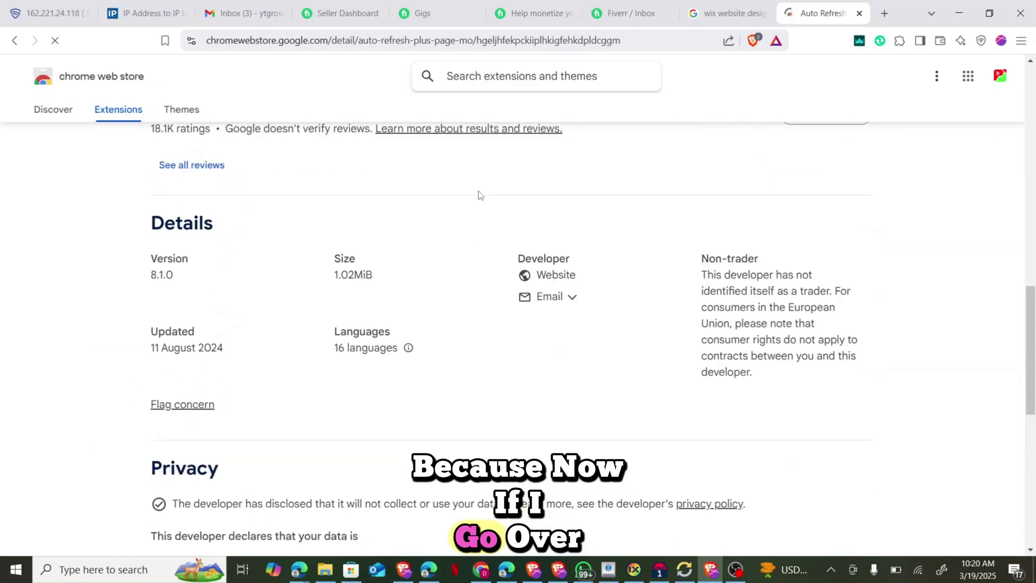
scroll(480, 195, up, 14)
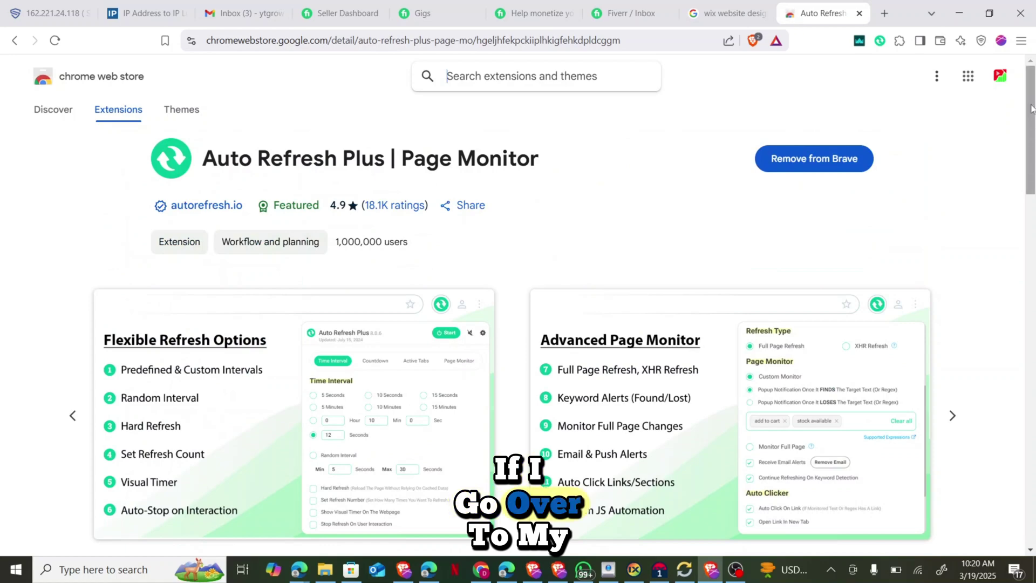
click(1021, 41)
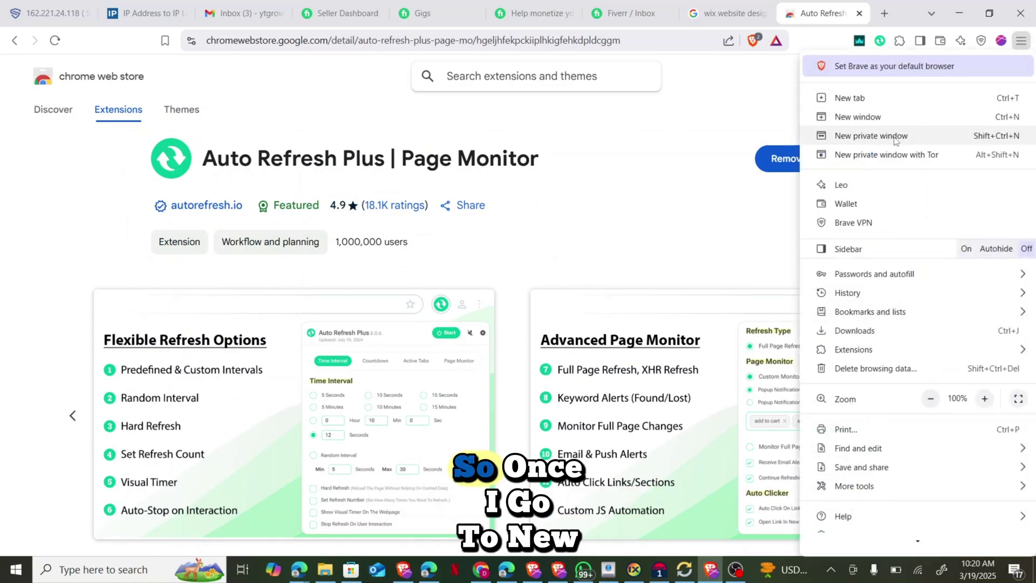
Step: Open a new private window, check its menus for the extension, then minimize it
click(861, 139)
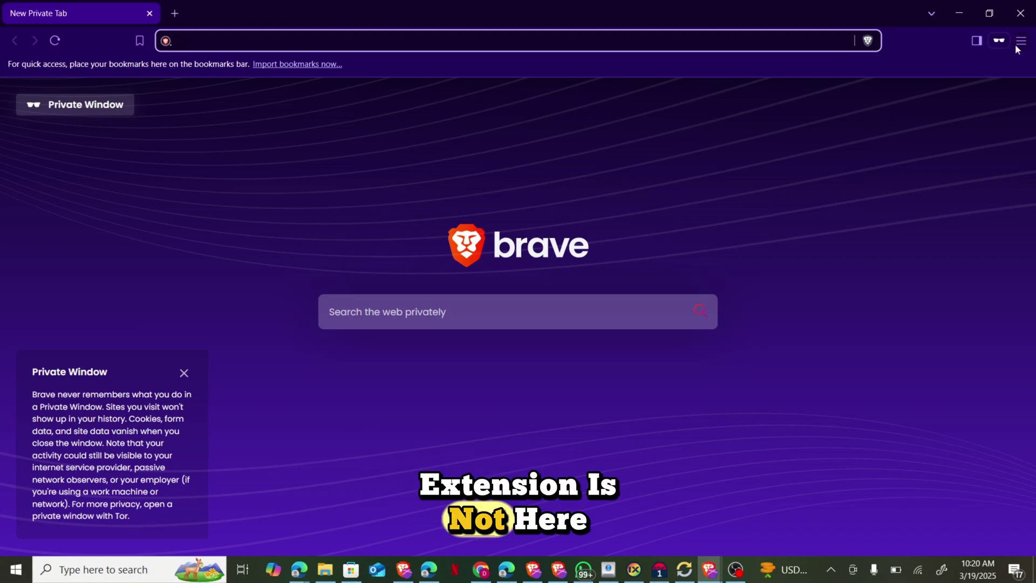
click(1017, 43)
click(1017, 43)
click(996, 41)
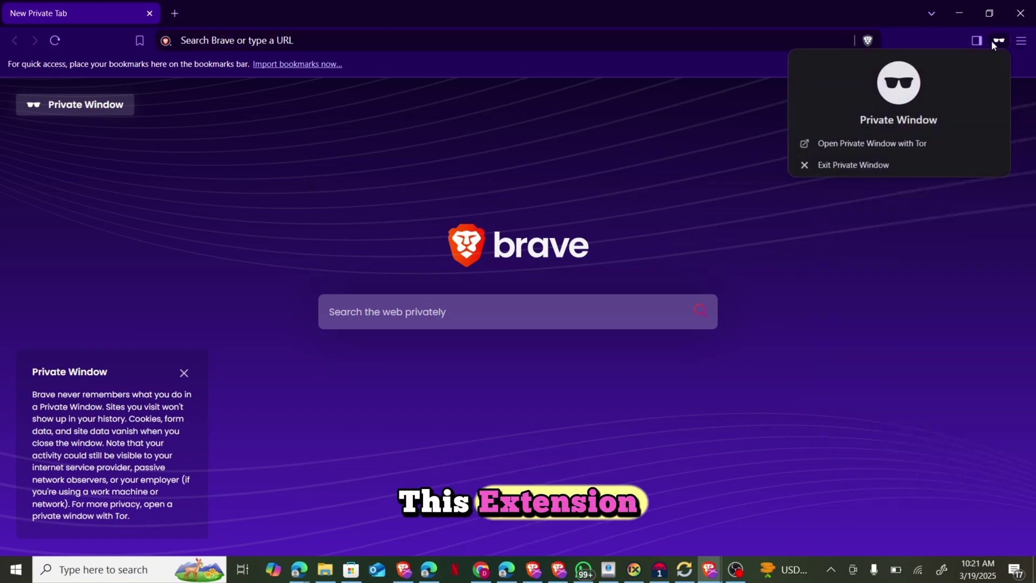
click(1018, 41)
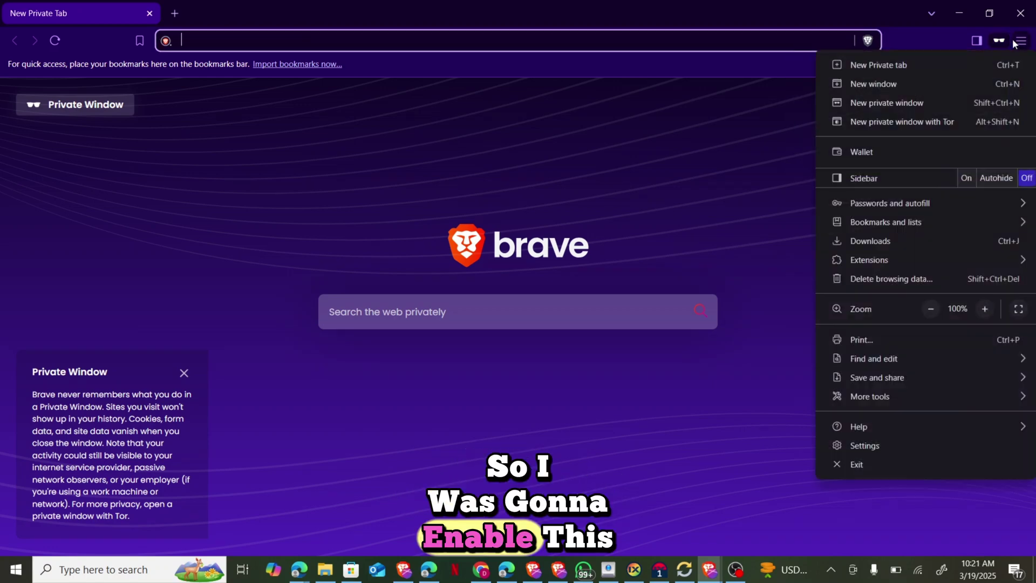
click(961, 15)
click(966, 12)
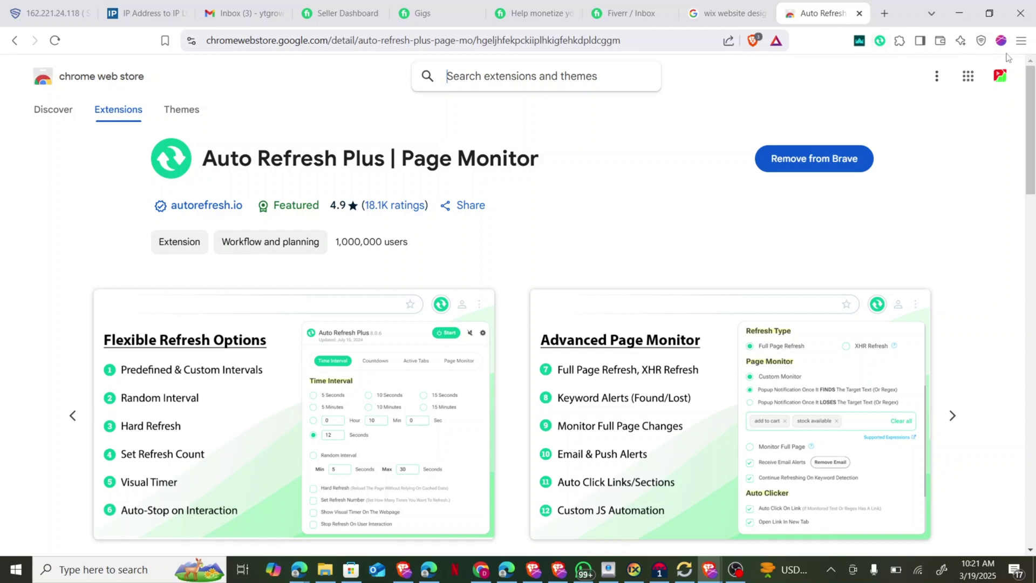
Step: Open the Auto Refresh Plus details page from Brave's extensions list
click(1021, 41)
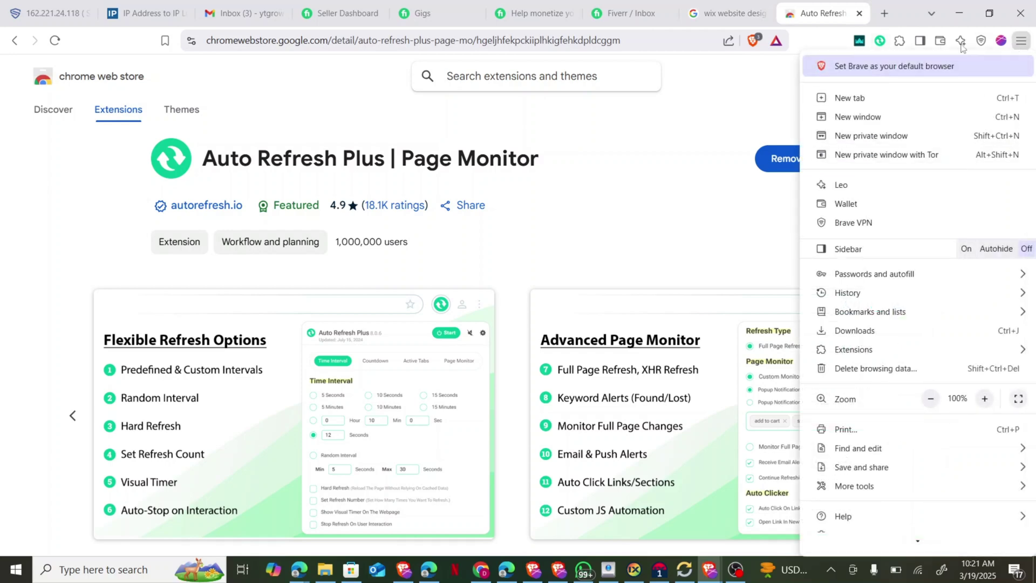
click(899, 41)
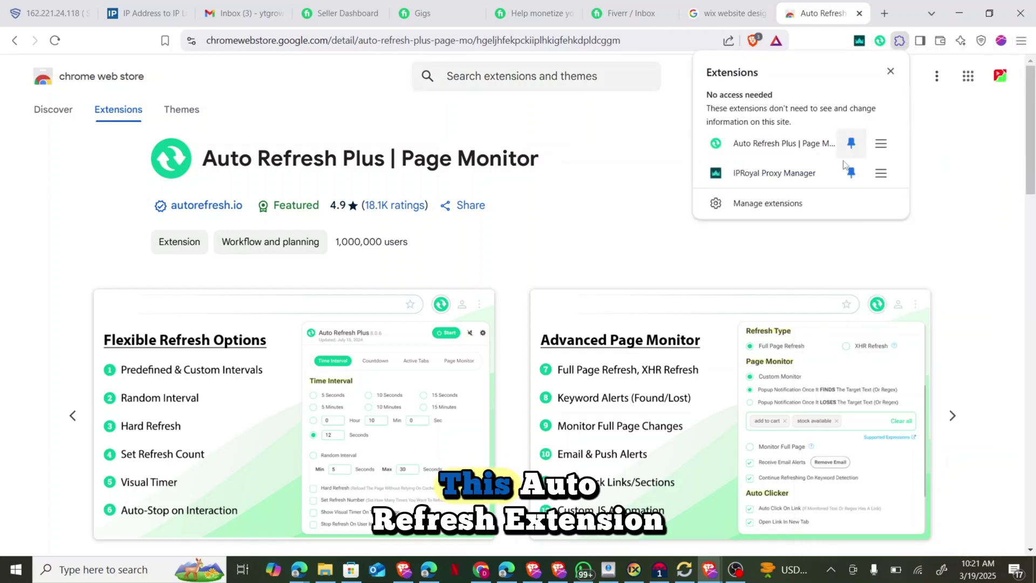
click(881, 143)
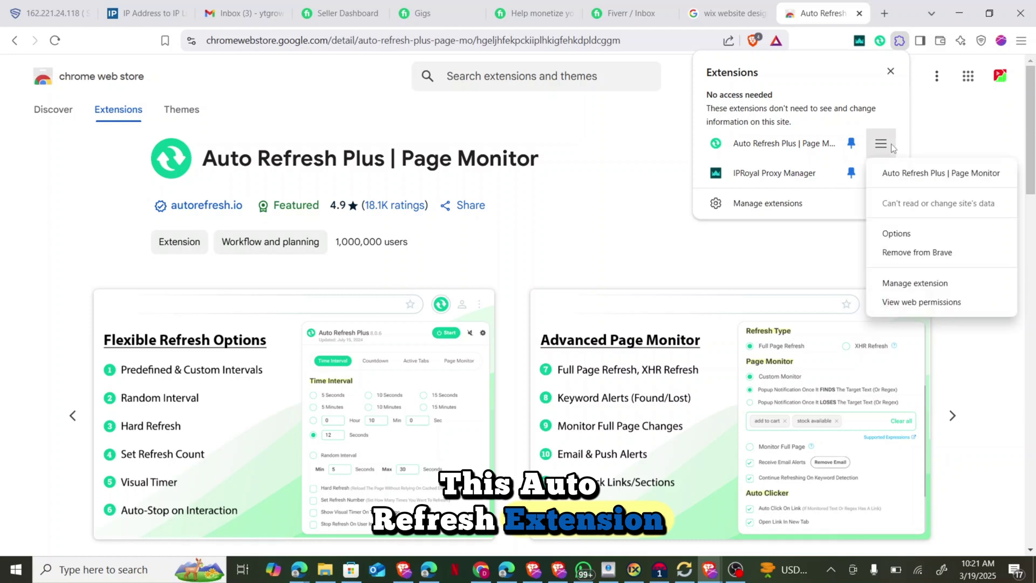
click(918, 283)
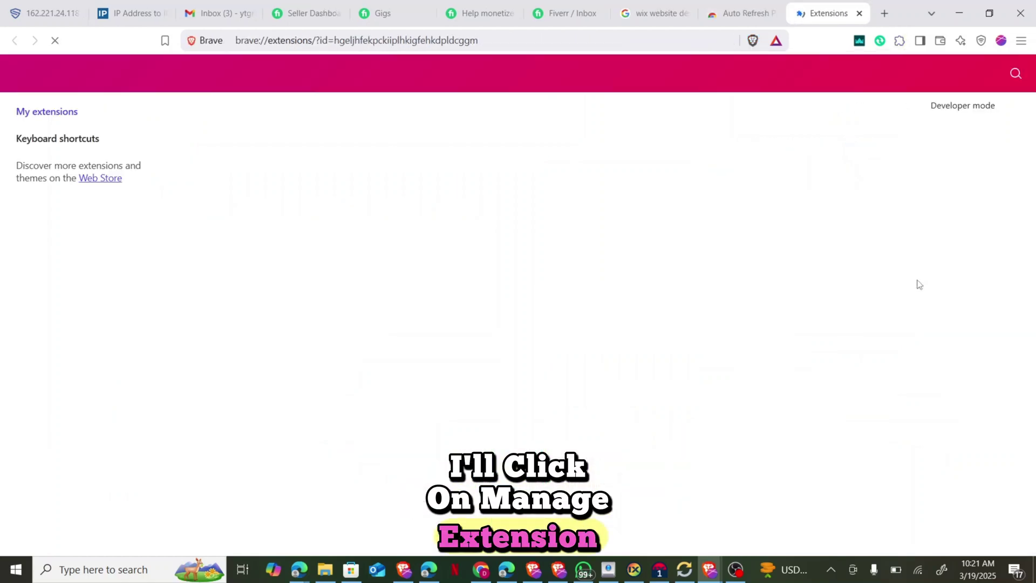
Step: Switch on 'Allow in Private' for Auto Refresh Plus and bring the private window forward
scroll(793, 279, down, 3)
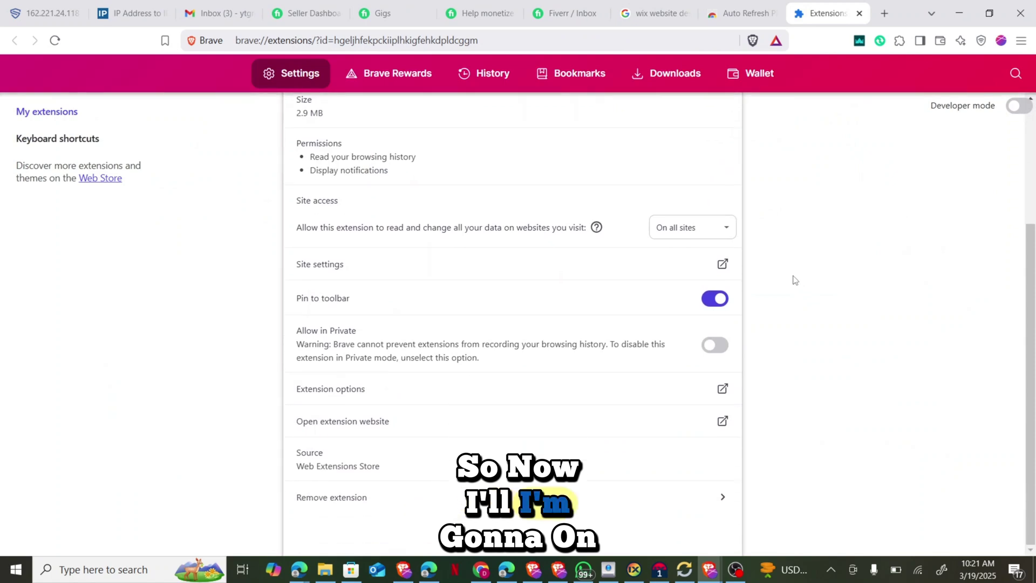
scroll(796, 278, up, 3)
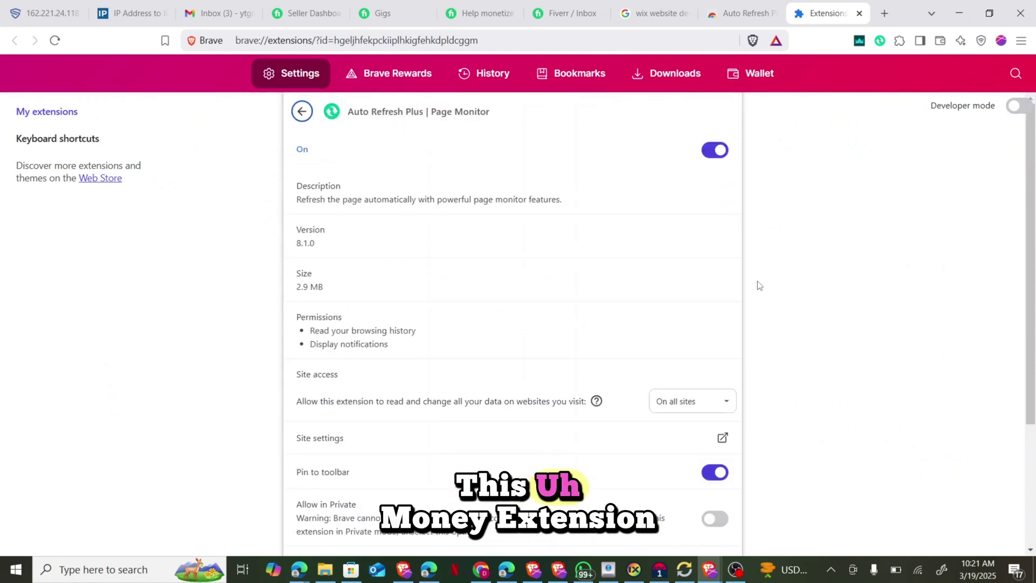
scroll(757, 285, down, 2)
scroll(757, 285, down, 2)
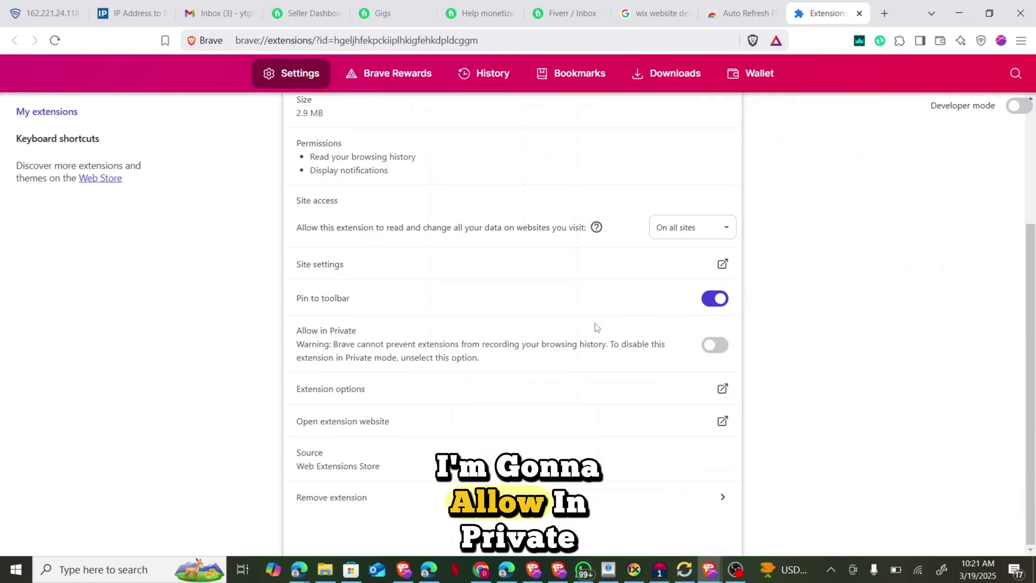
click(711, 350)
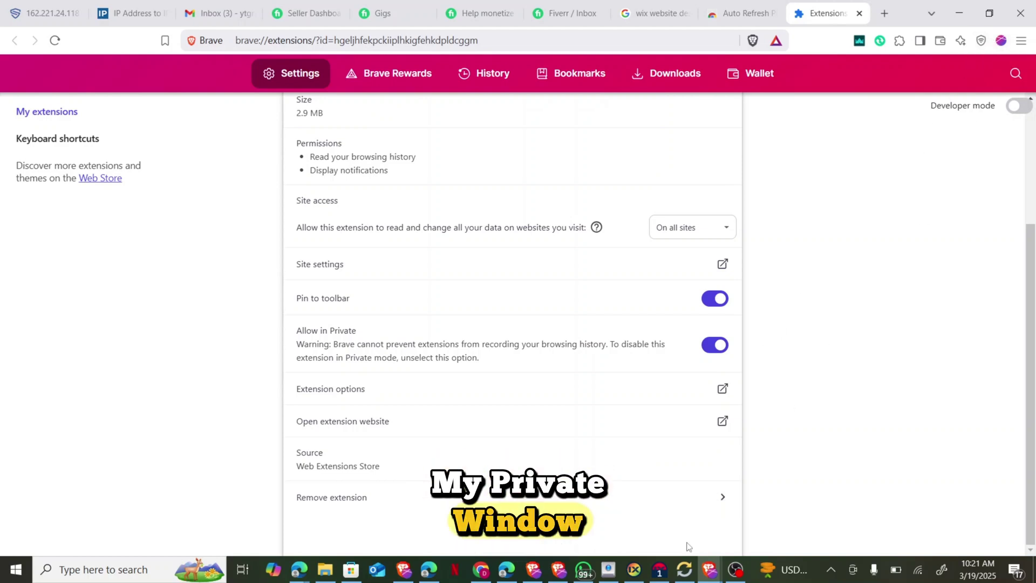
mouse_move(710, 568)
click(750, 536)
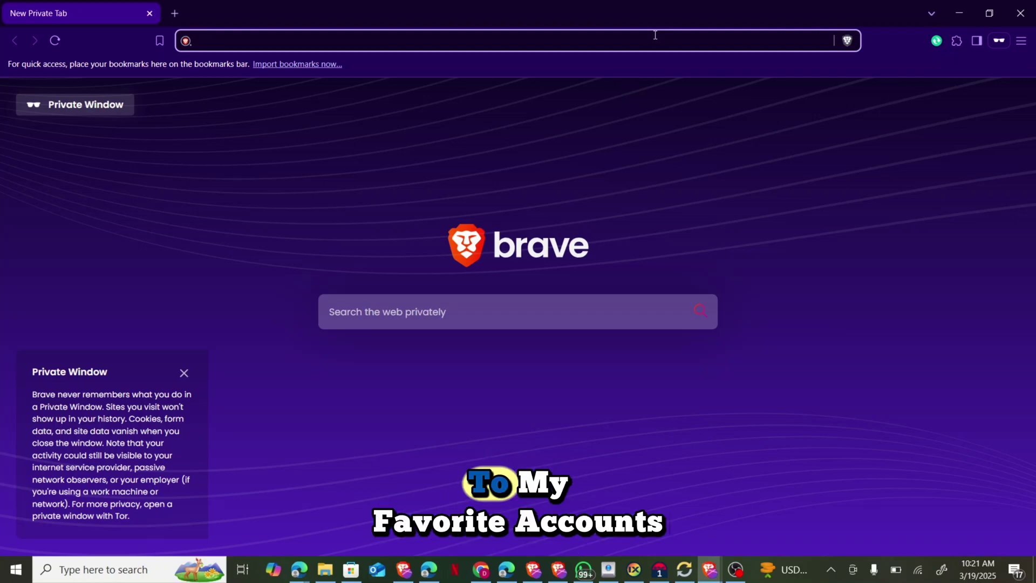
Step: Open the Fiverr Gigs page suggestion in the private window, which lands on sign-in, then minimize it
text(fiverr.com)
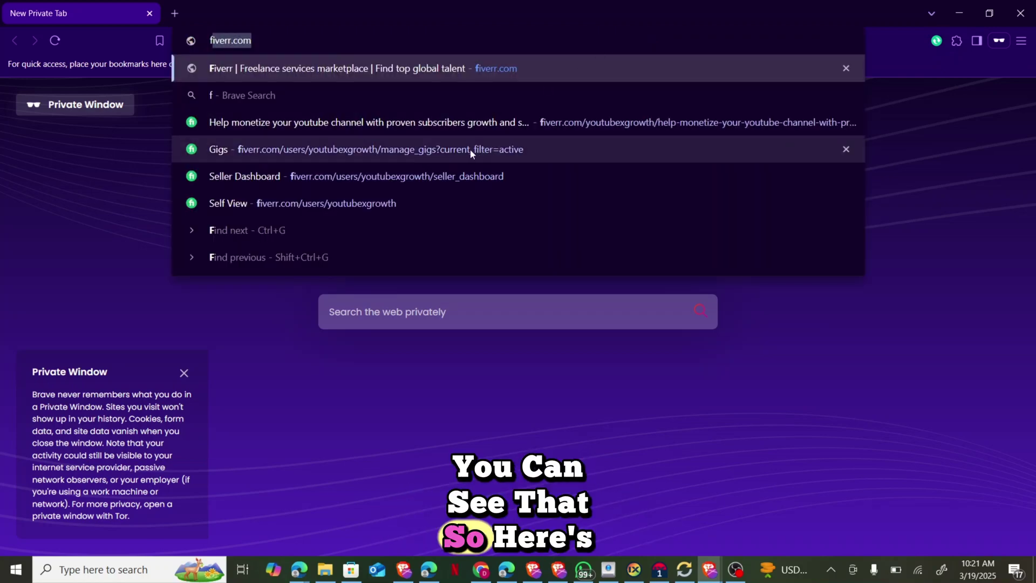
click(468, 149)
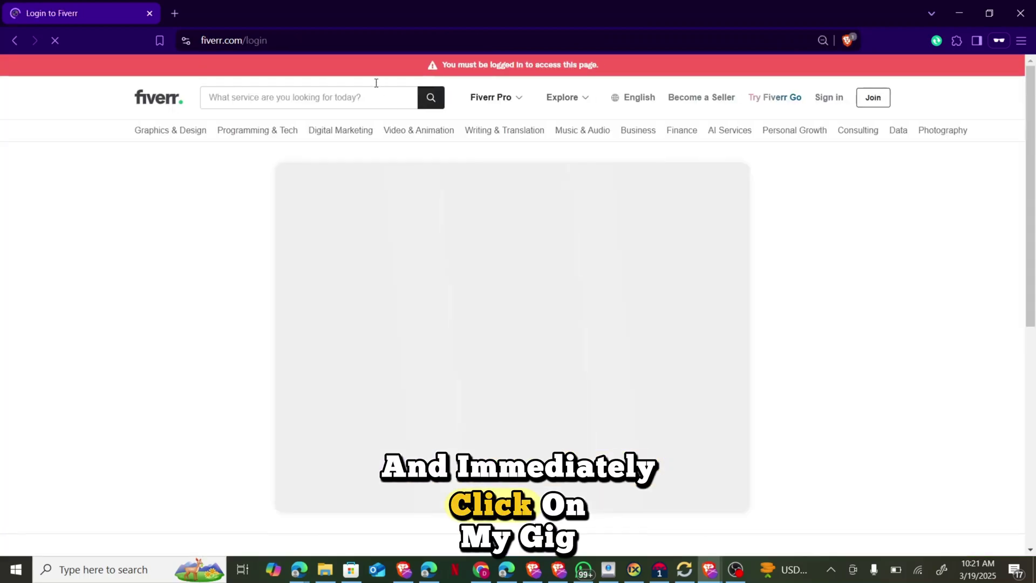
click(327, 43)
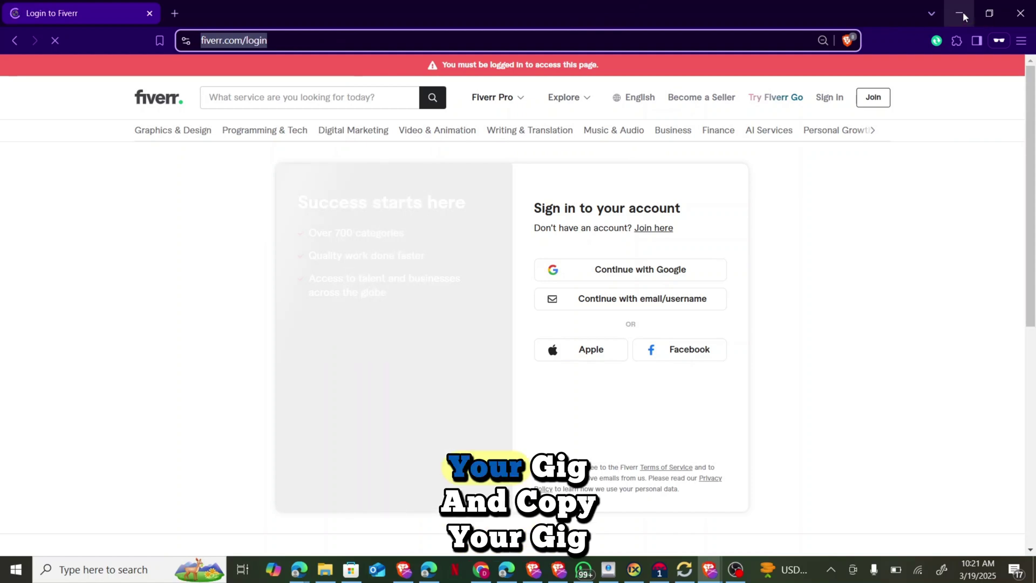
click(960, 13)
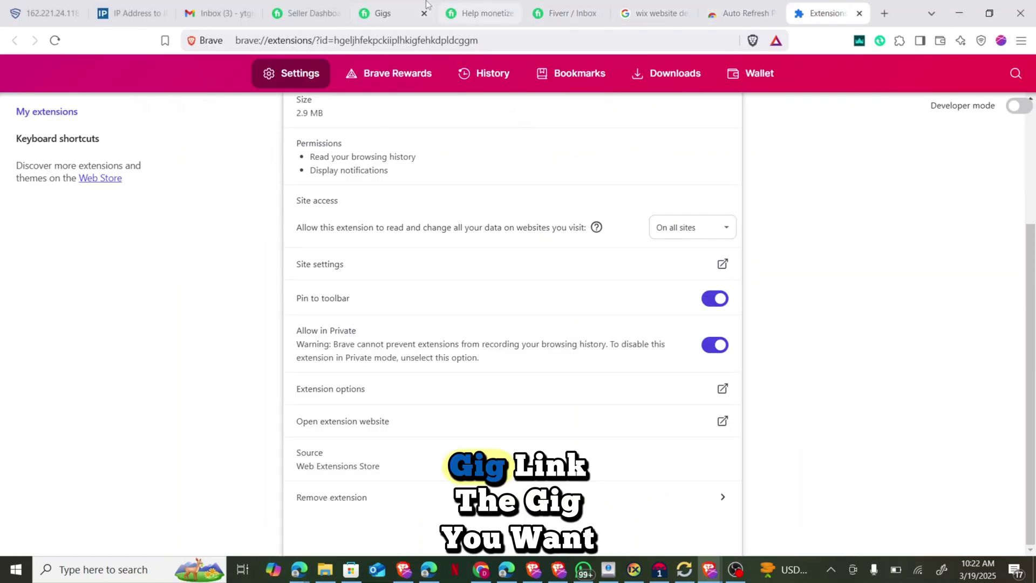
Step: Copy the active YouTube monetization gig's share link from the Fiverr Gigs page
click(392, 4)
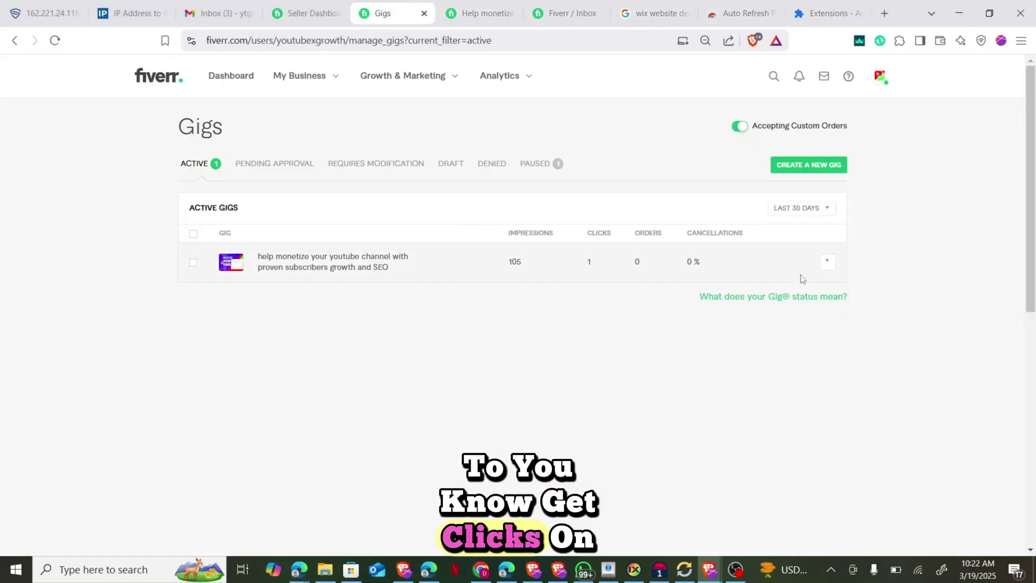
click(829, 262)
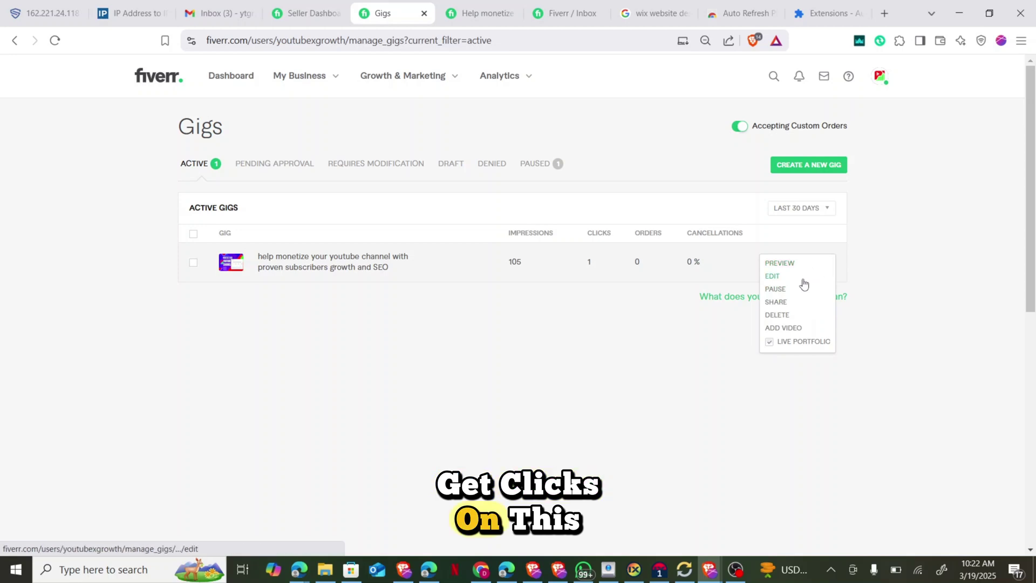
click(785, 302)
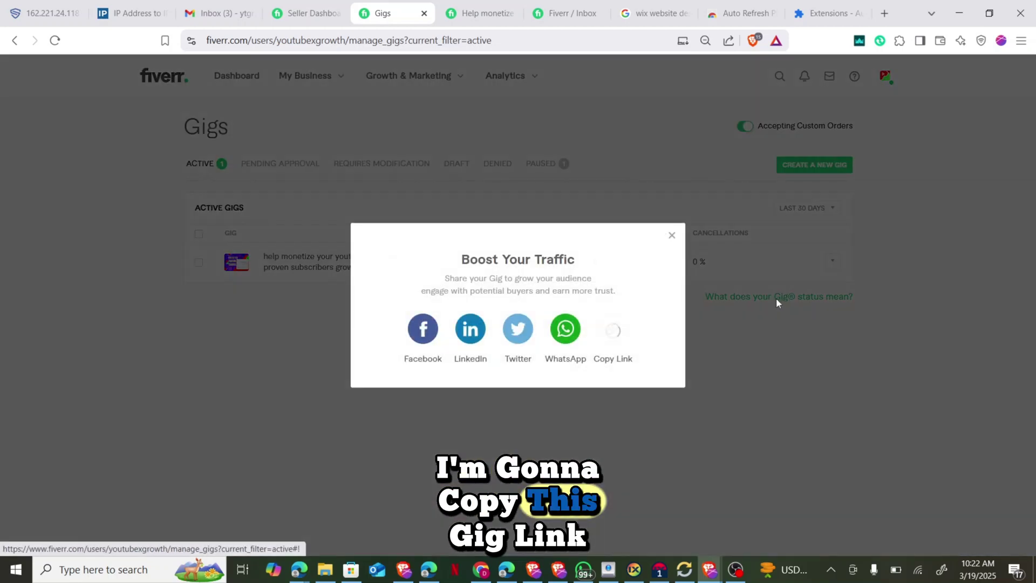
click(618, 318)
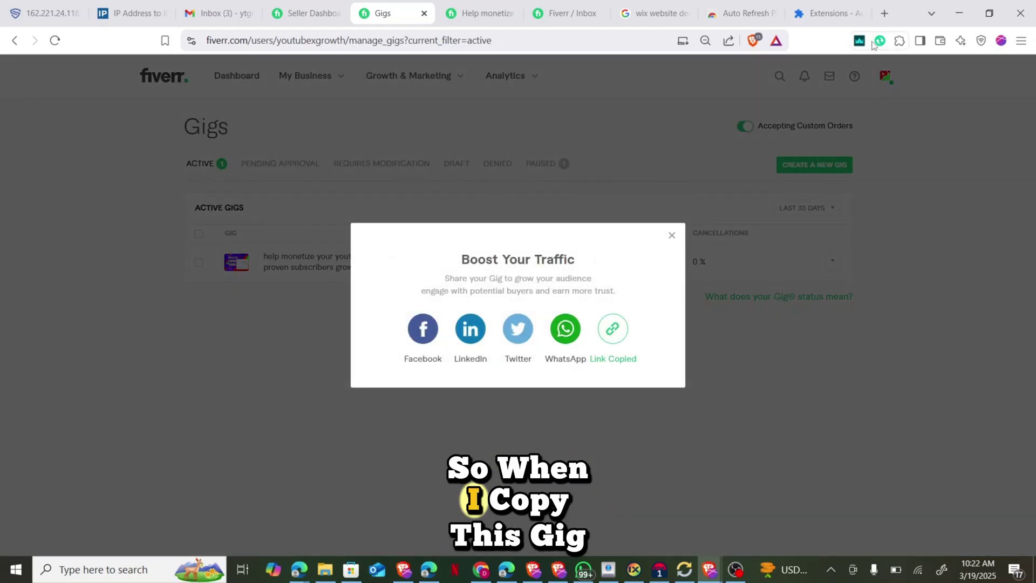
click(705, 571)
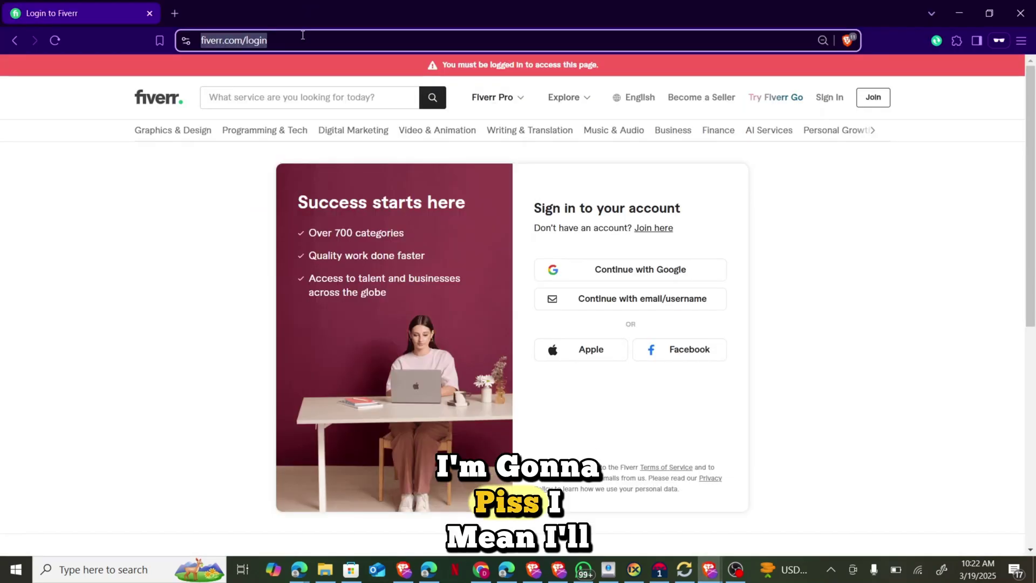
Step: Paste the copied gig link into the private window's address bar and load it
key(ctrl+v)
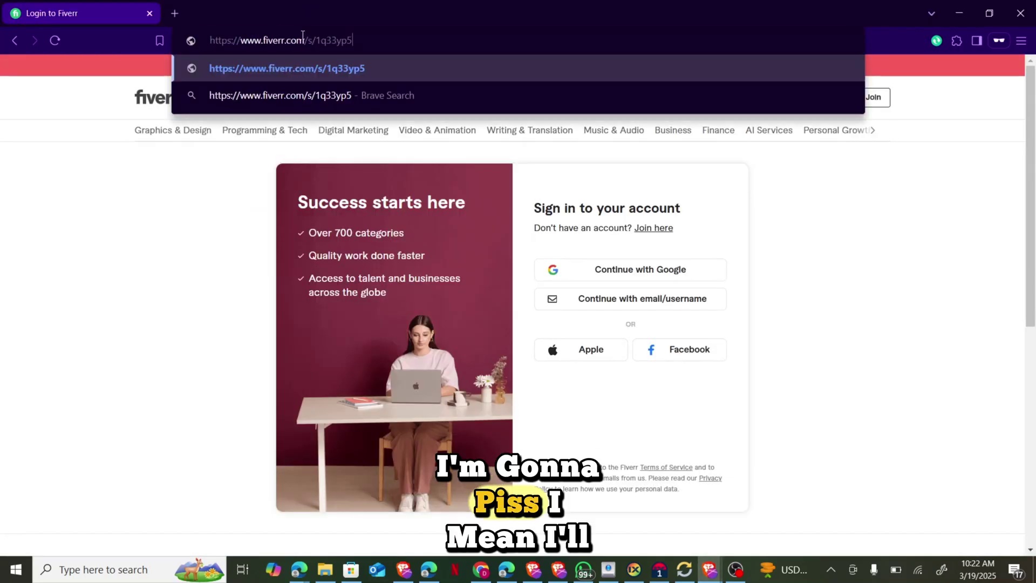
key(Return)
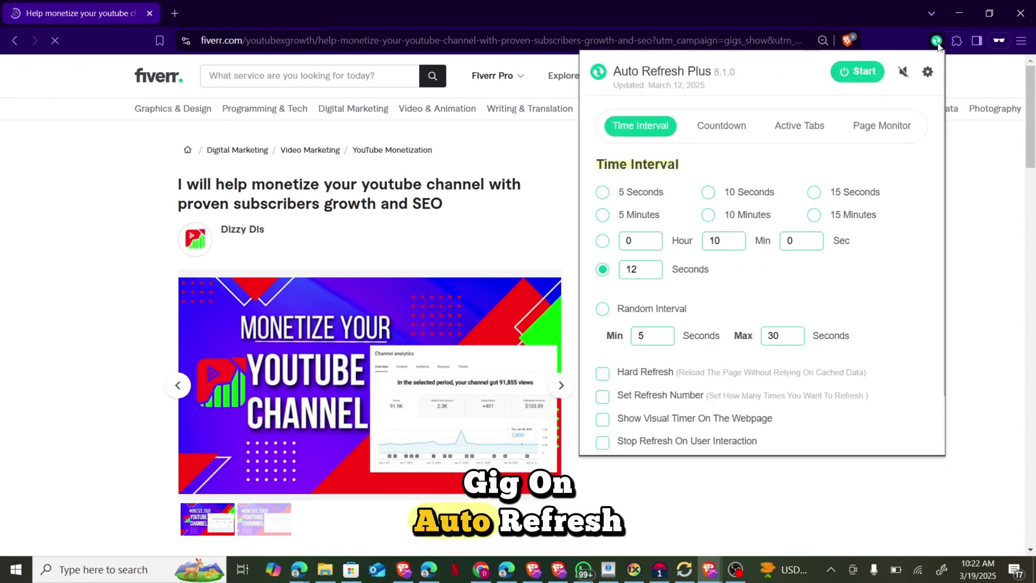
Step: Set Auto Refresh Plus to a custom 01-minute Hour/Min/Sec interval, start it, and close the popup
click(603, 241)
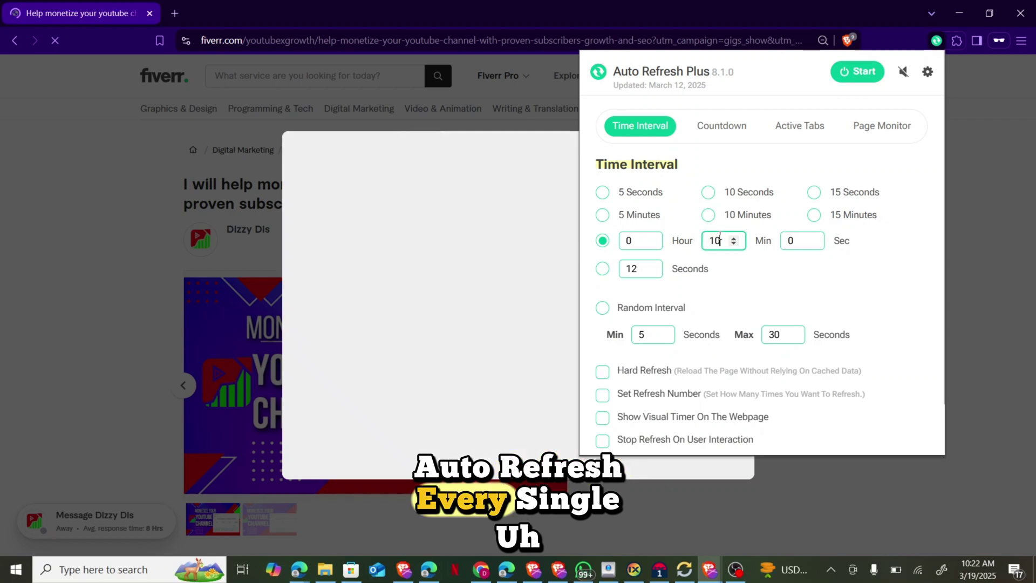
click(721, 240)
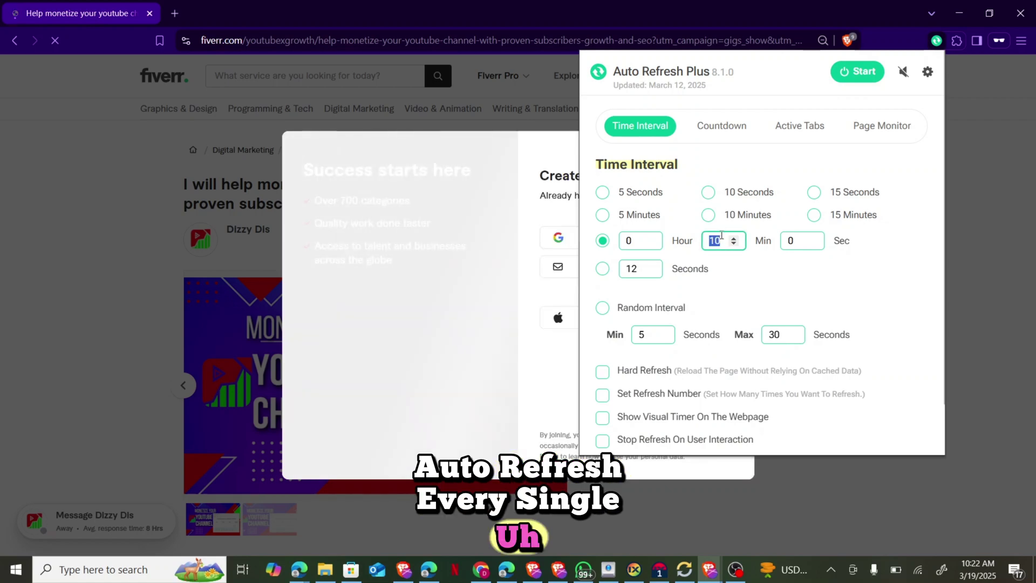
text(3)
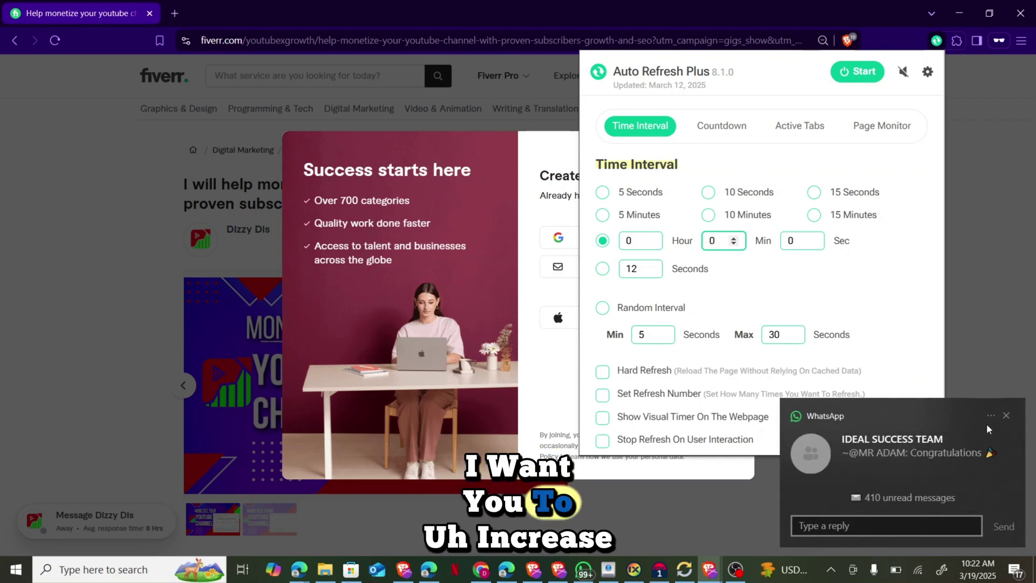
click(1005, 416)
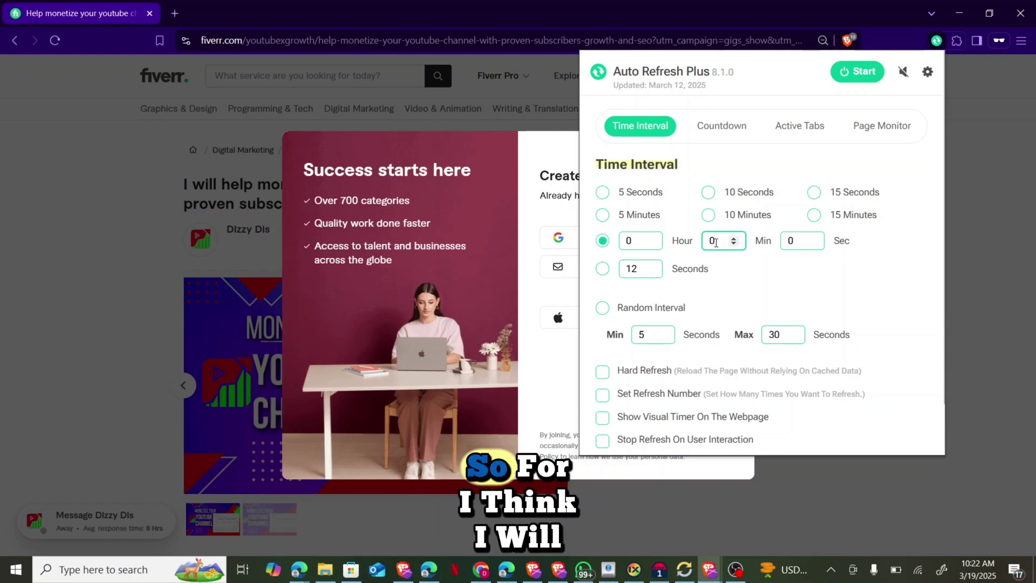
text(1)
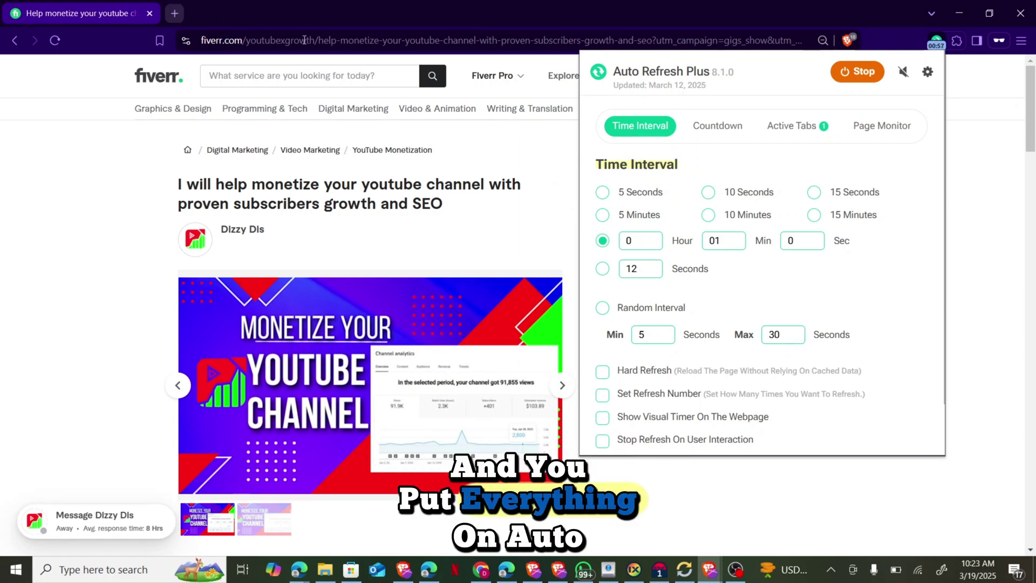
click(471, 168)
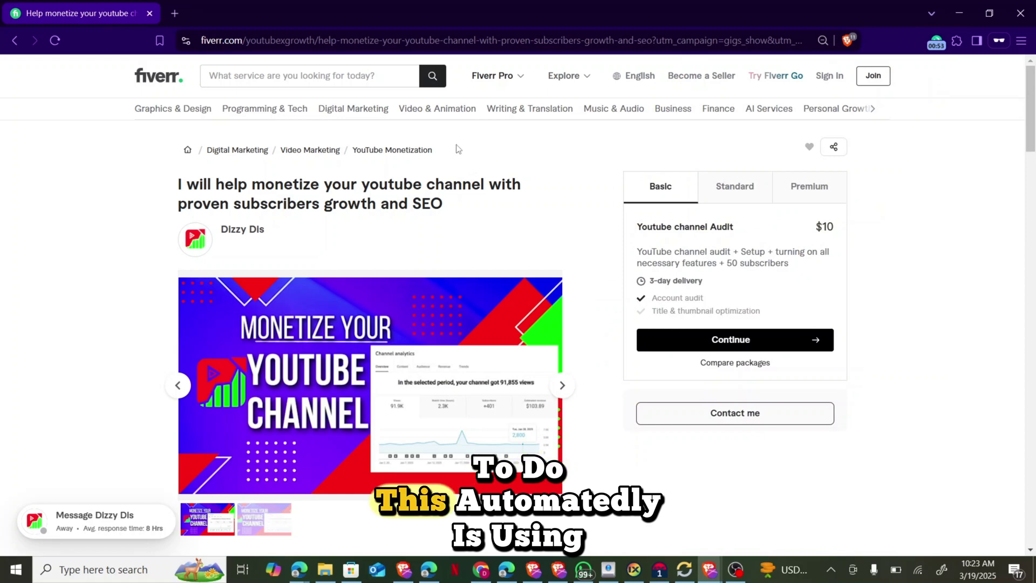
Step: Restore TinyTask beside the Fiverr gig page, then reopen the Auto Refresh Plus settings
click(613, 564)
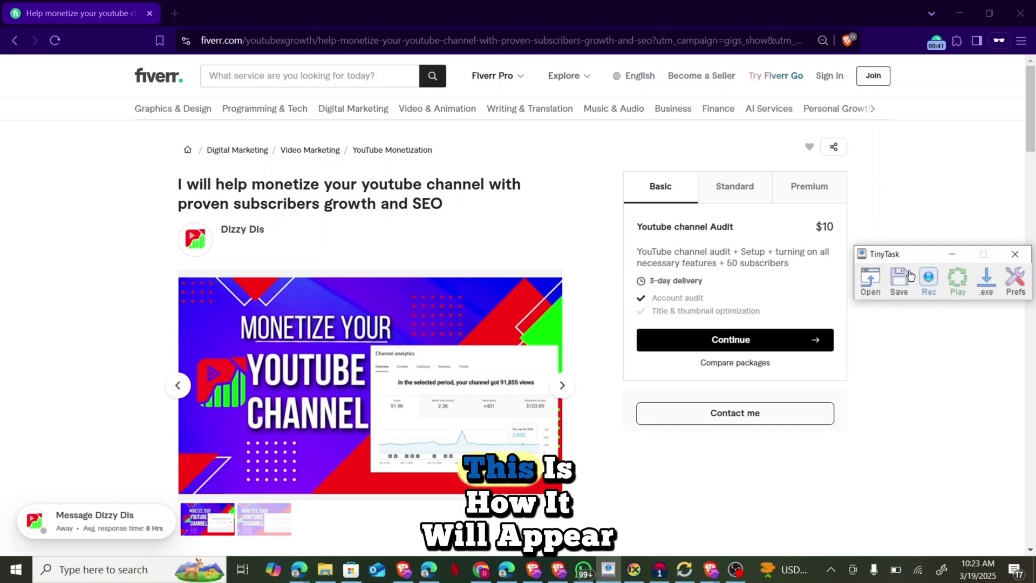
mouse_move(920, 255)
mouse_down()
mouse_move(906, 265)
mouse_move(917, 245)
mouse_up()
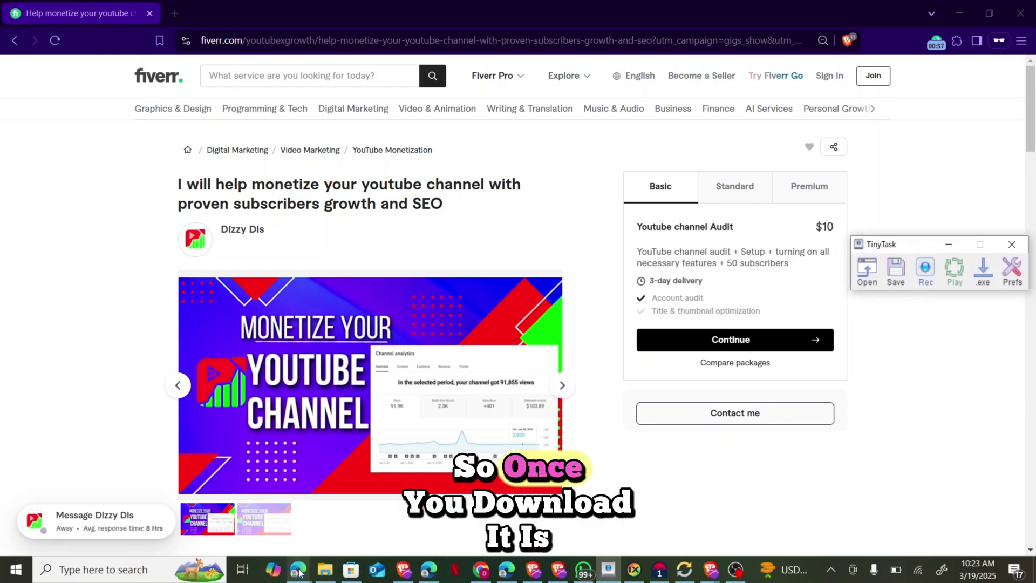
click(335, 579)
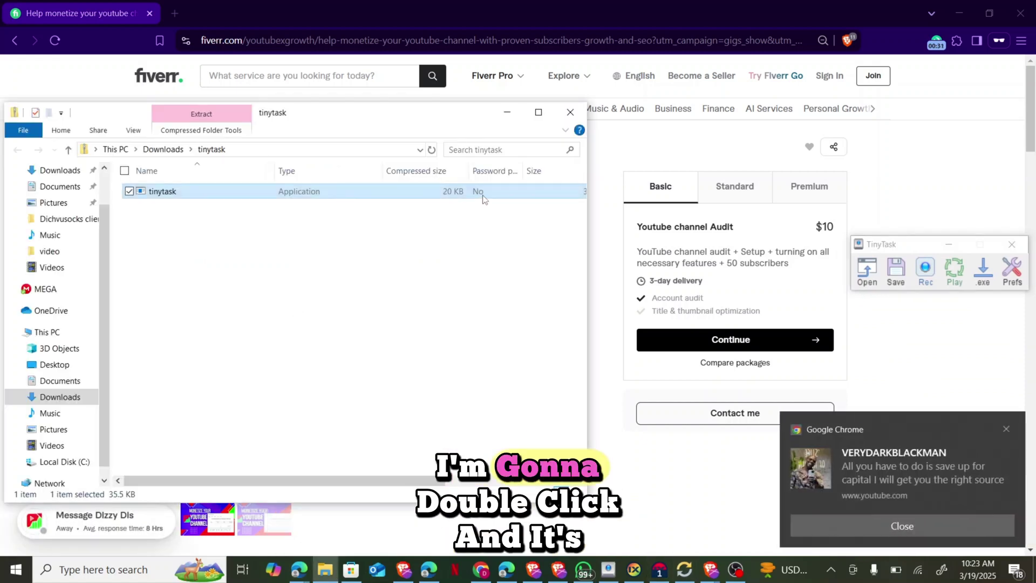
click(890, 357)
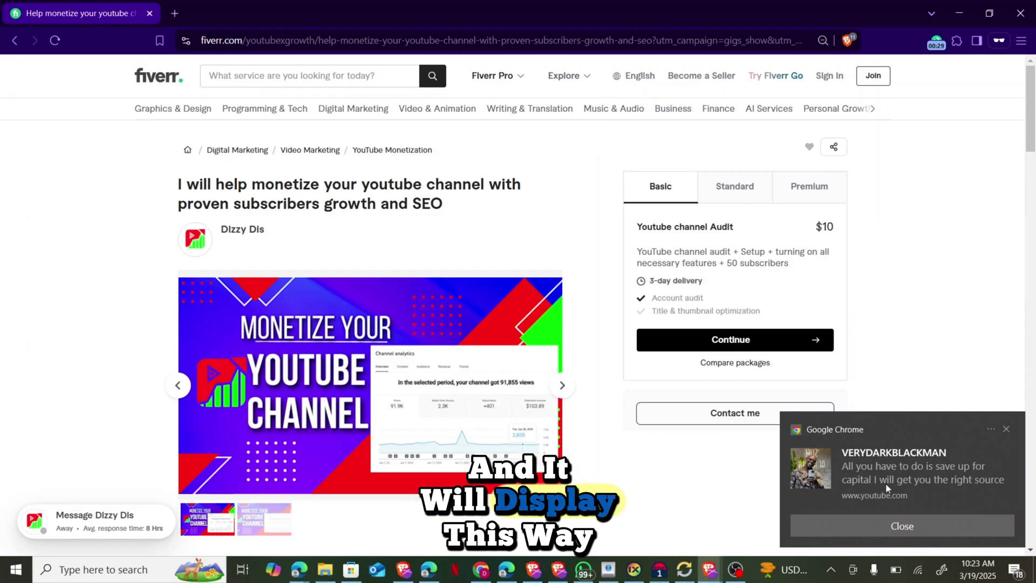
click(896, 531)
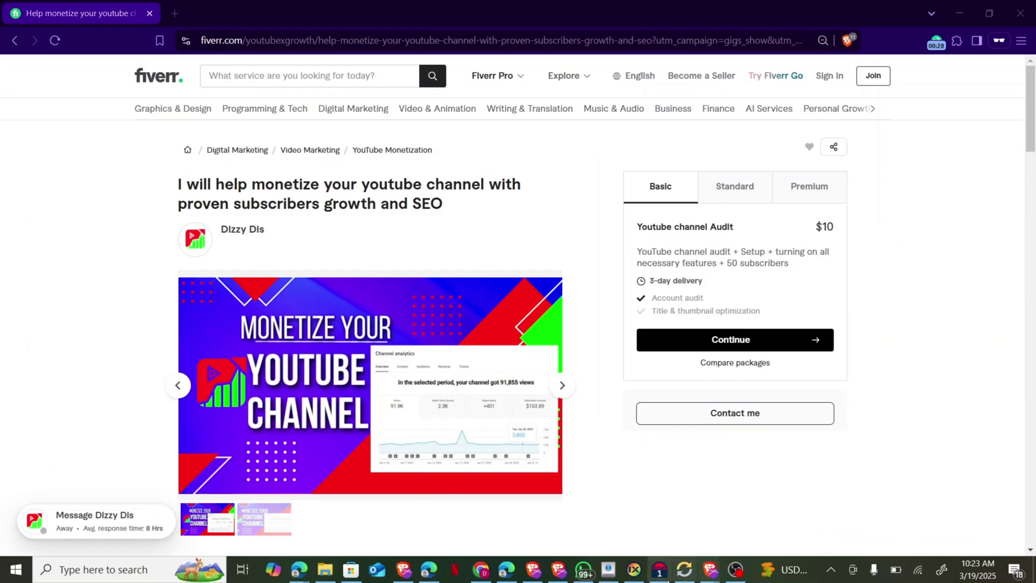
click(608, 571)
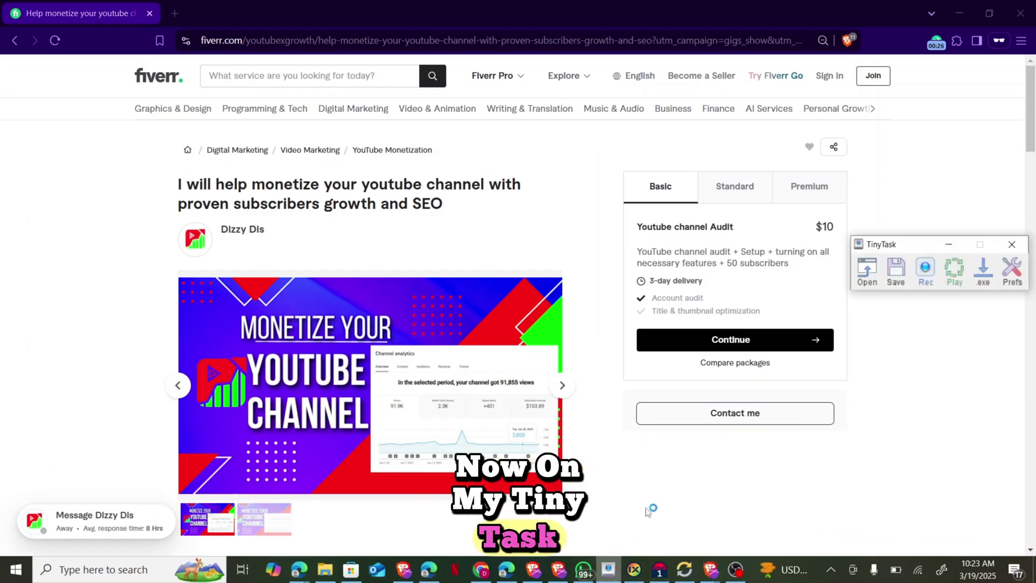
click(938, 42)
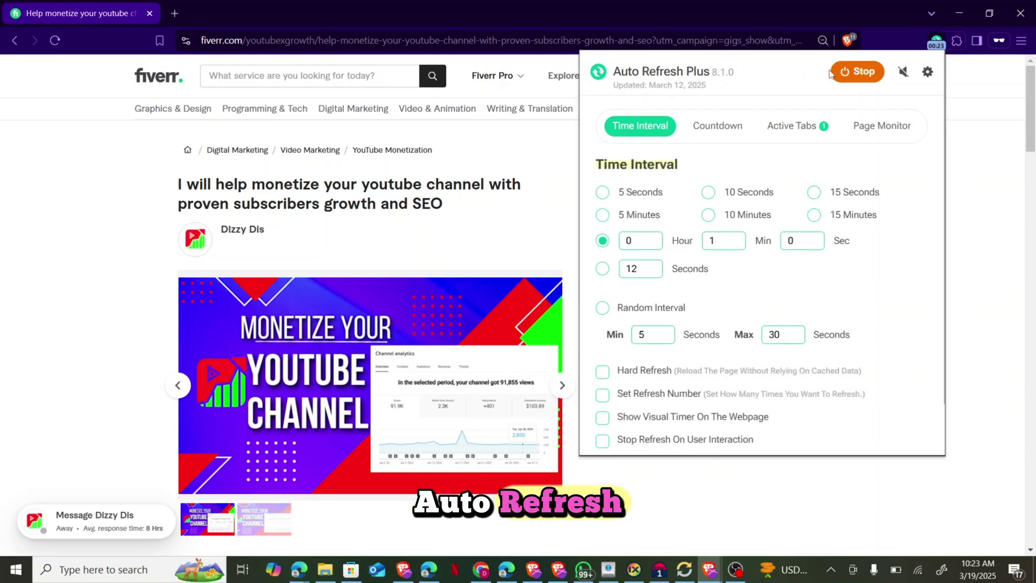
Step: Stop Auto Refresh Plus reloading the Fiverr gig page and bring TinyTask's window forward
click(844, 75)
click(977, 246)
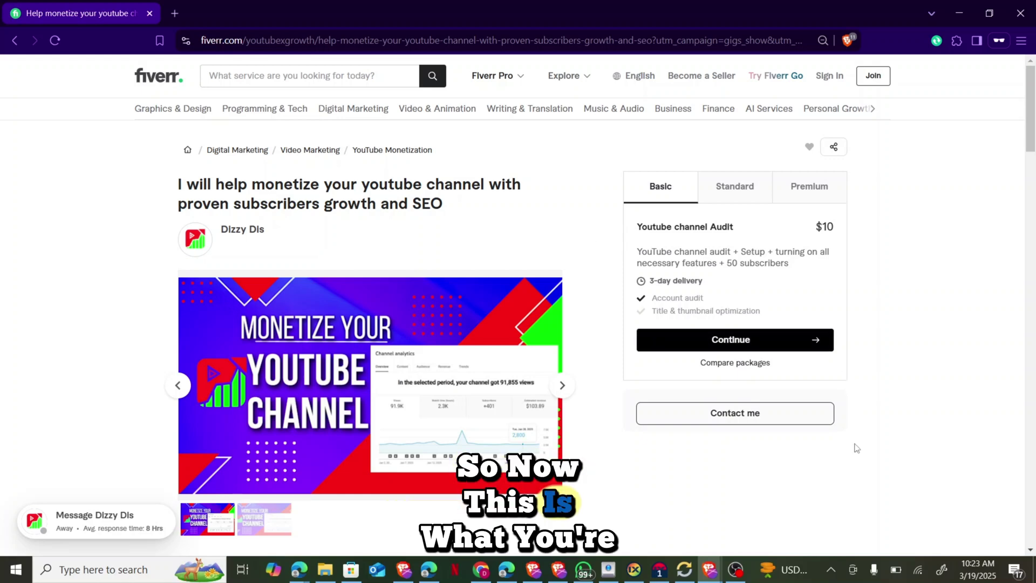
click(609, 568)
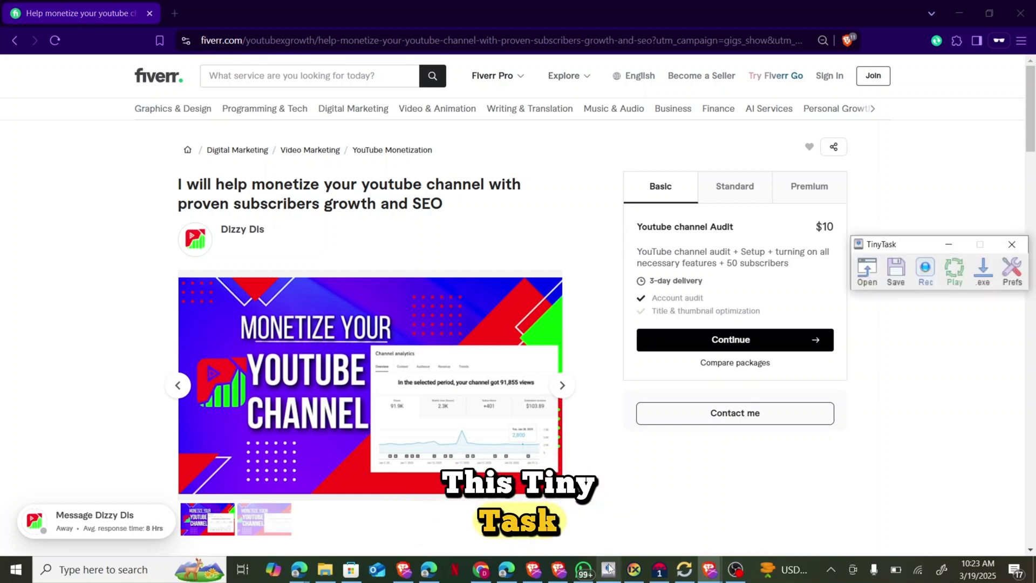
Step: Record a TinyTask macro that opens the seller's profile and returns to the gig, twice
click(926, 270)
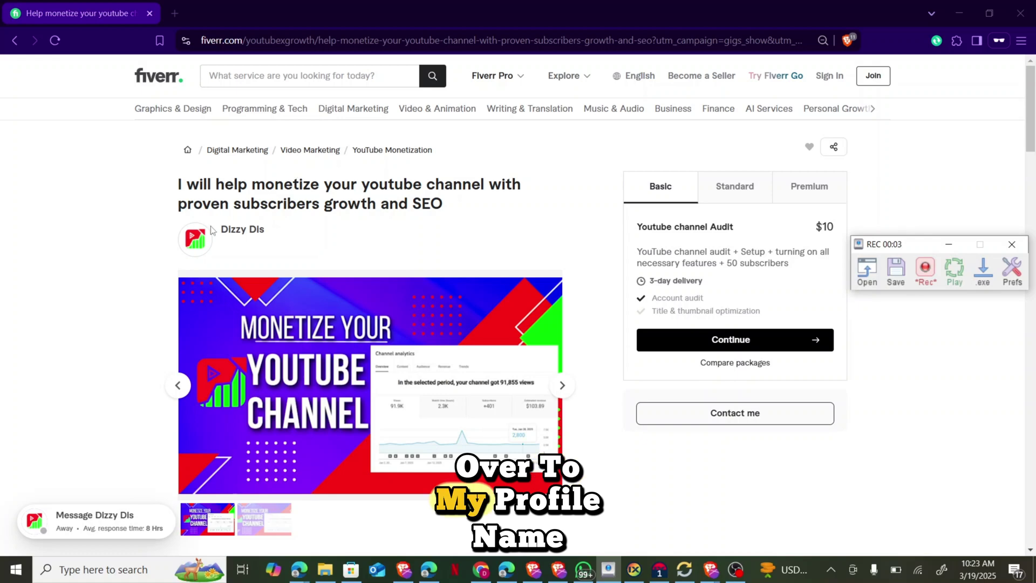
click(235, 234)
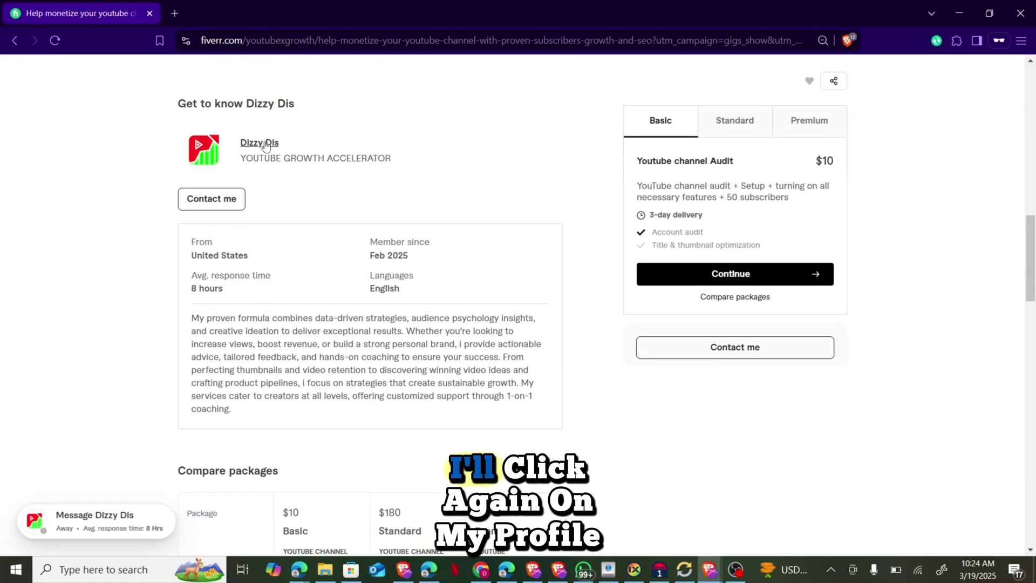
click(265, 146)
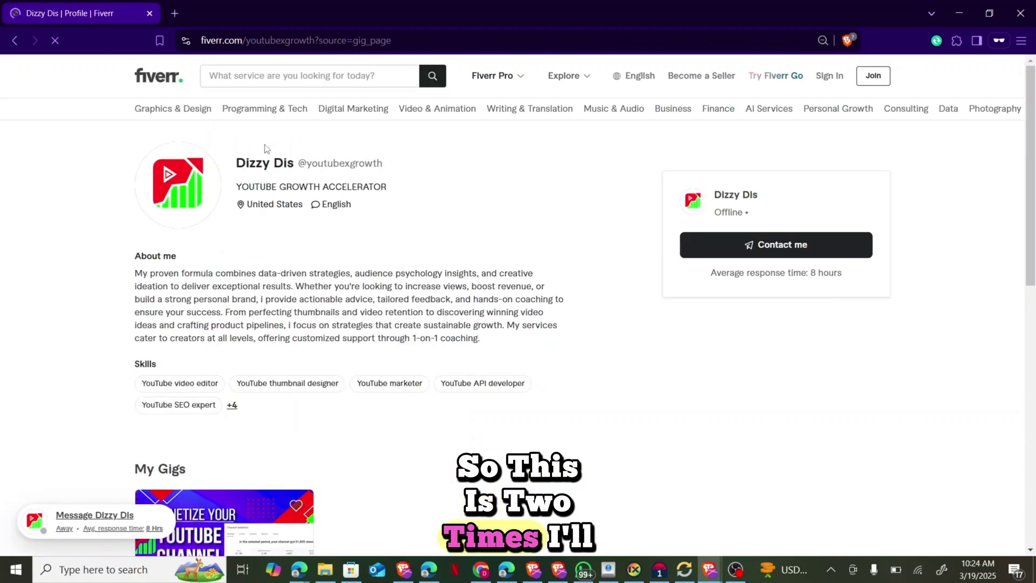
scroll(265, 197, down, 2)
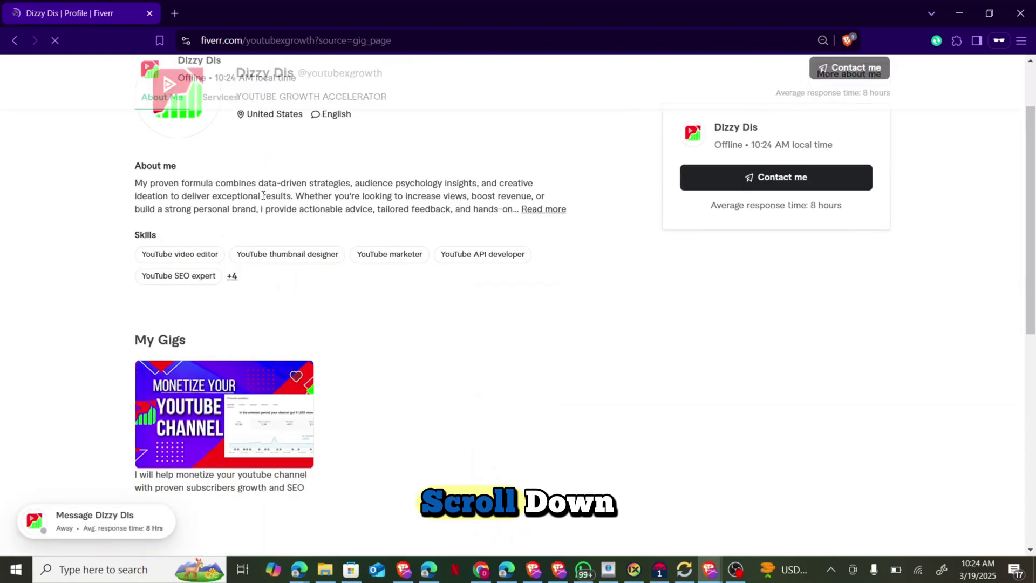
click(206, 413)
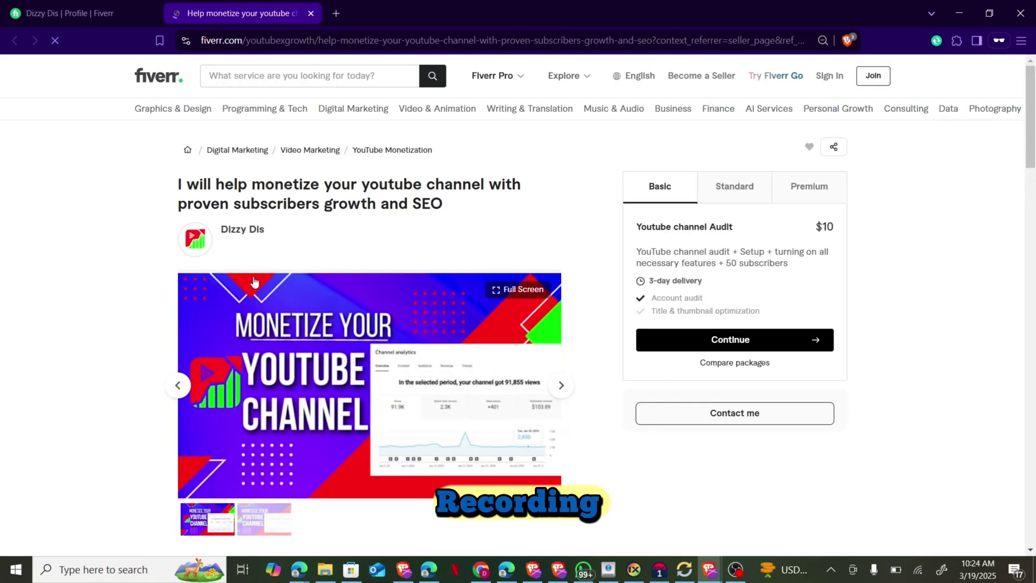
click(236, 230)
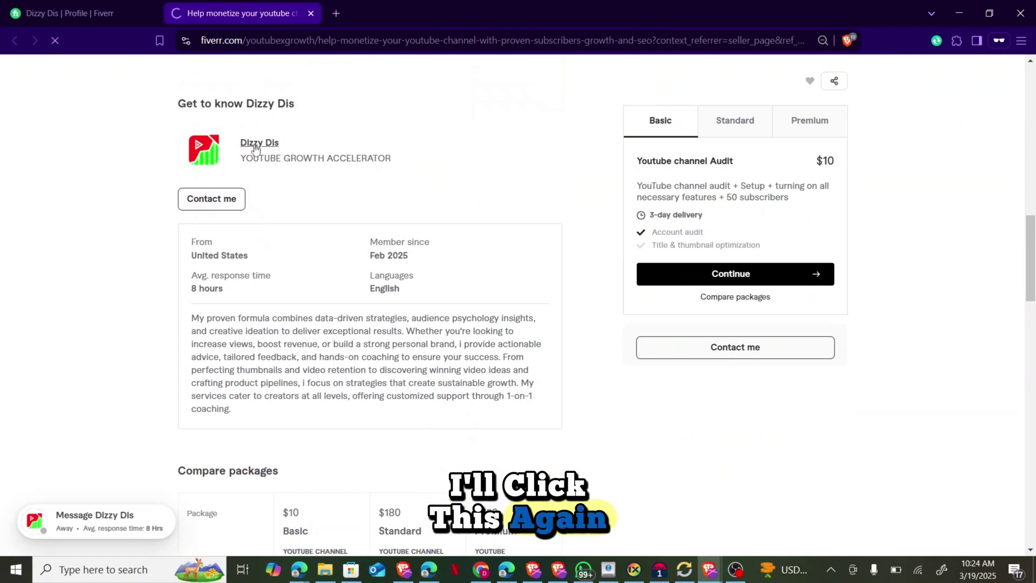
click(256, 145)
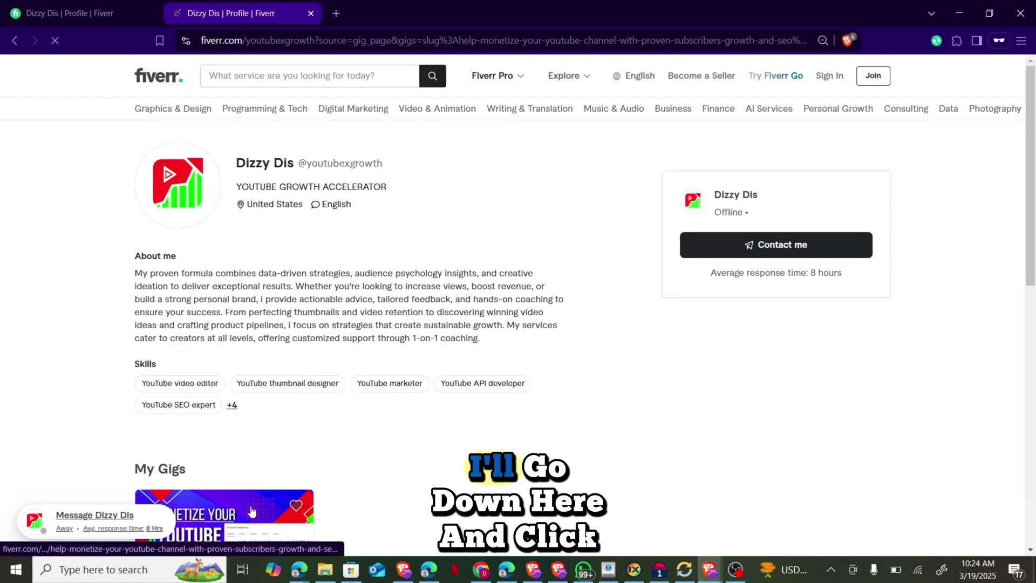
click(252, 511)
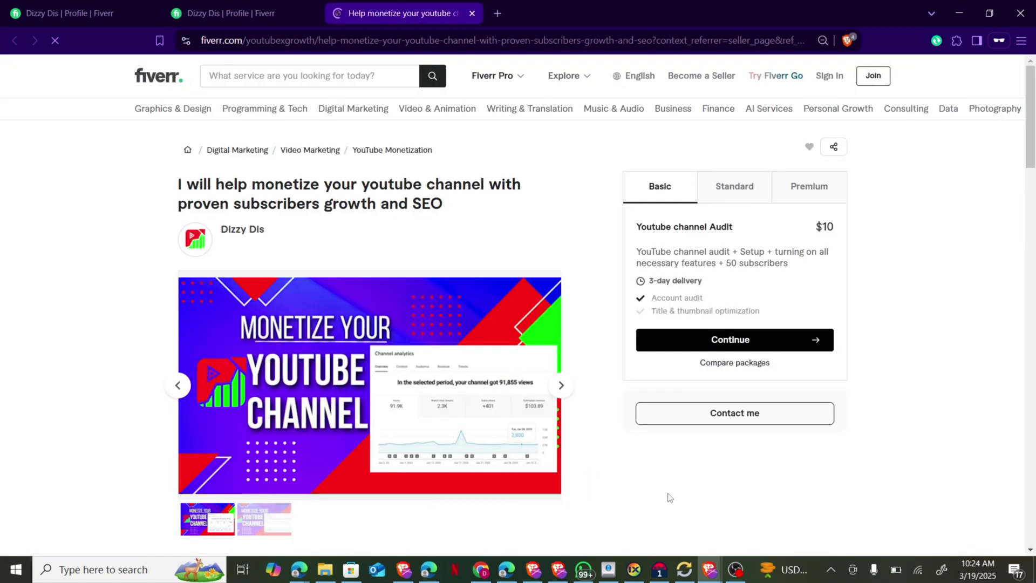
click(609, 570)
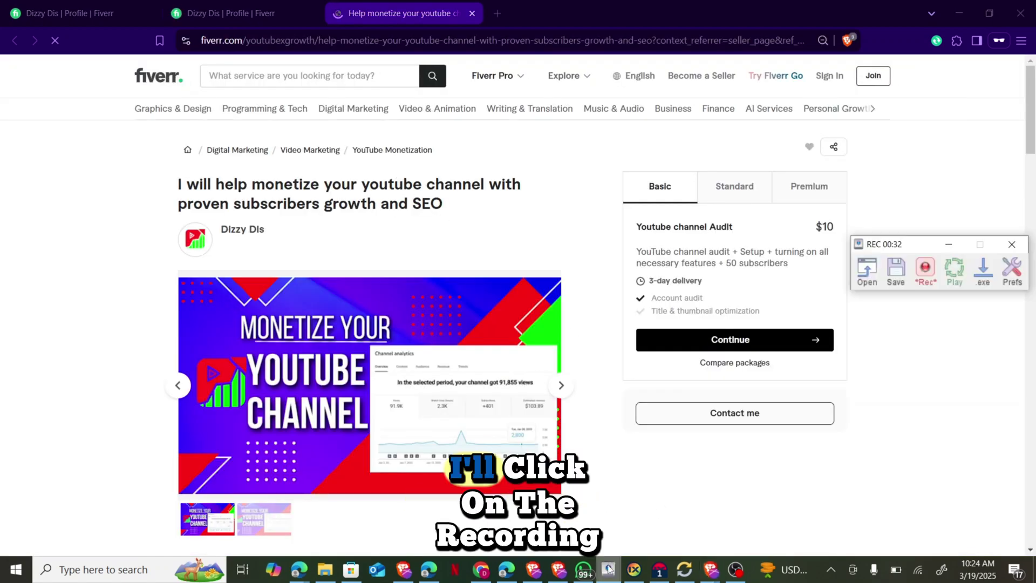
Step: End the macro recording, turn on Continuous Playback, and bring up Set Playback Loops
click(926, 268)
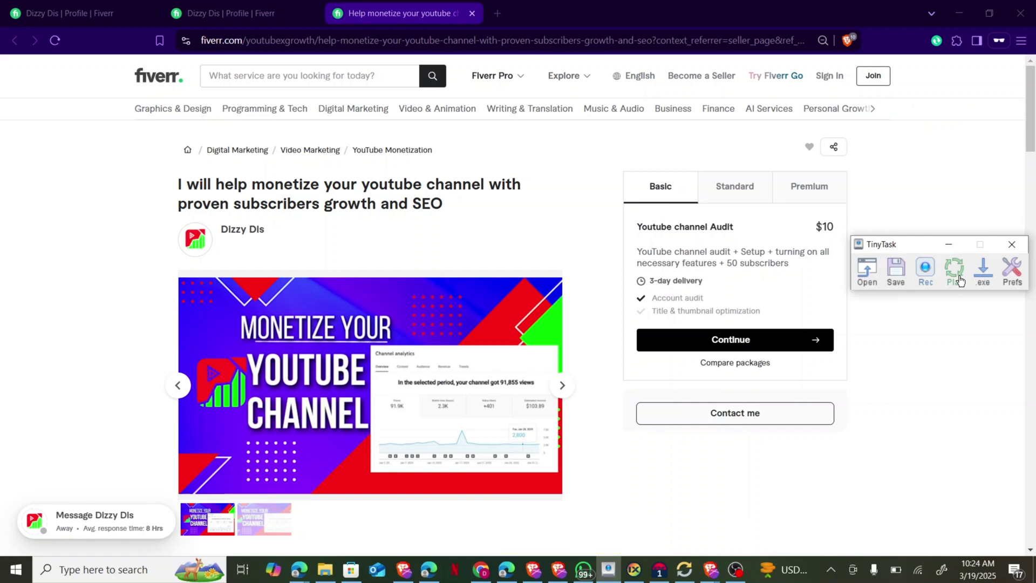
click(1011, 272)
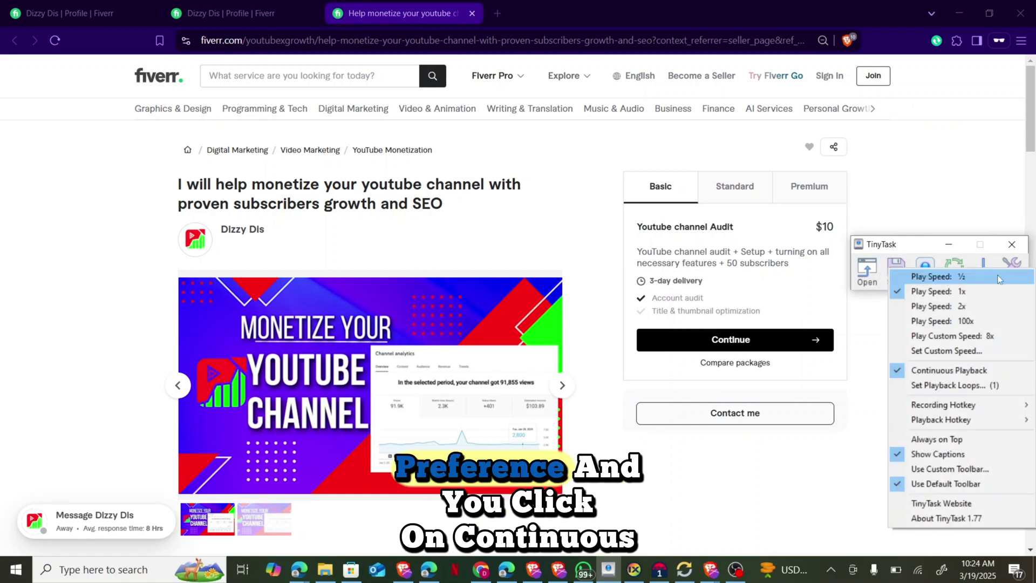
click(937, 372)
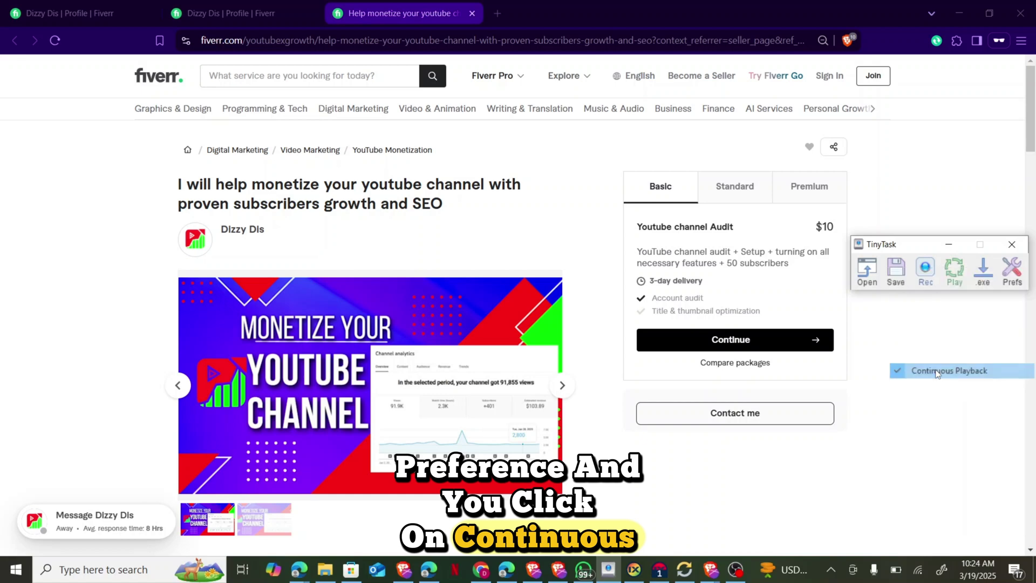
click(1011, 270)
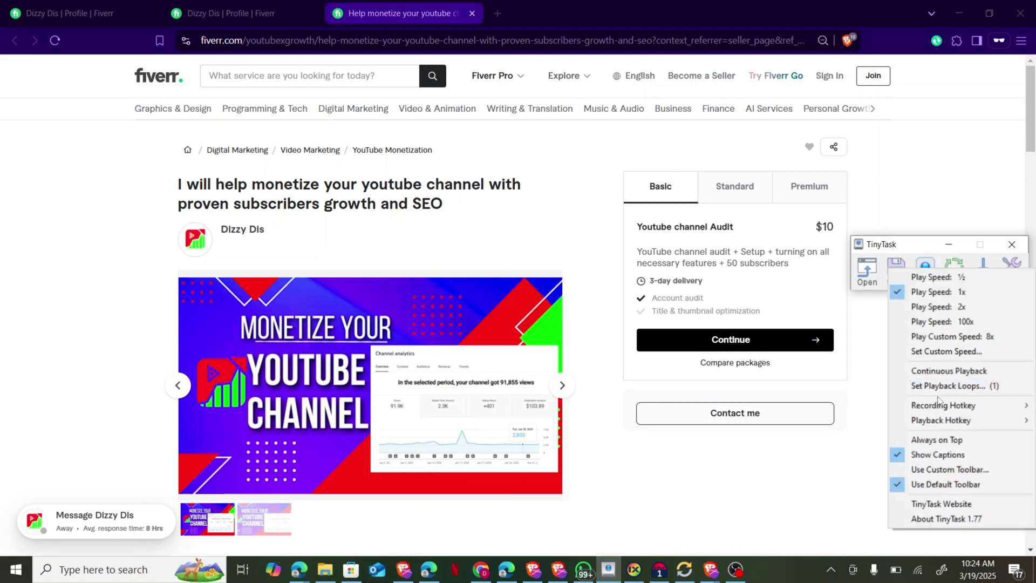
click(936, 371)
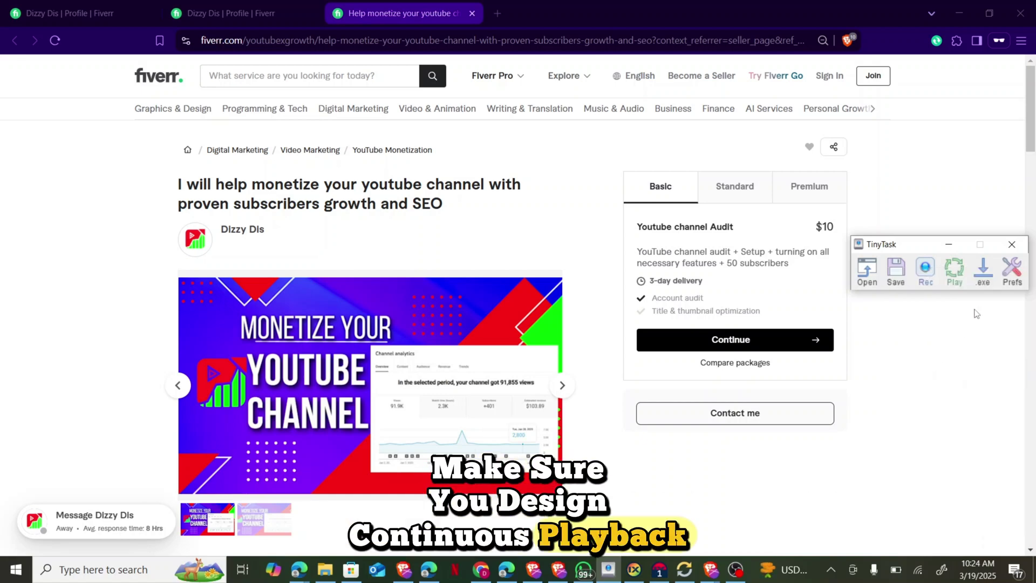
click(1016, 275)
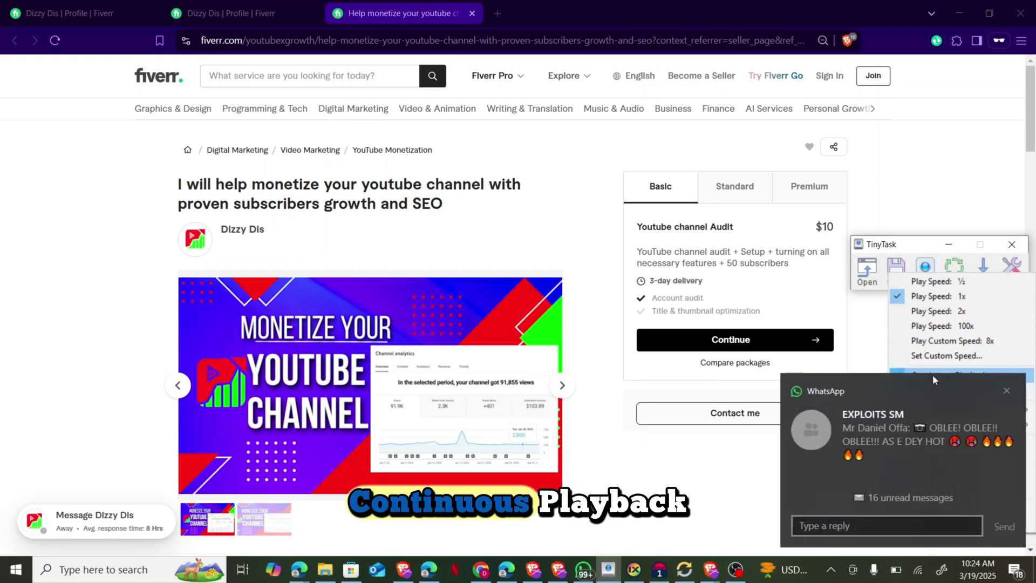
click(998, 377)
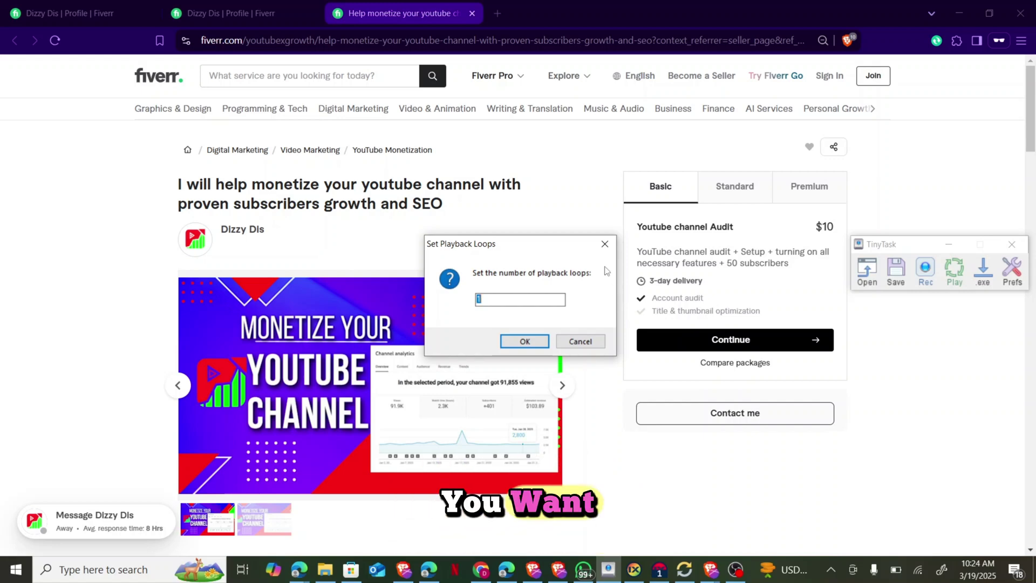
Step: Set the playback loop count to 10 and start replaying the recorded macro
text(10)
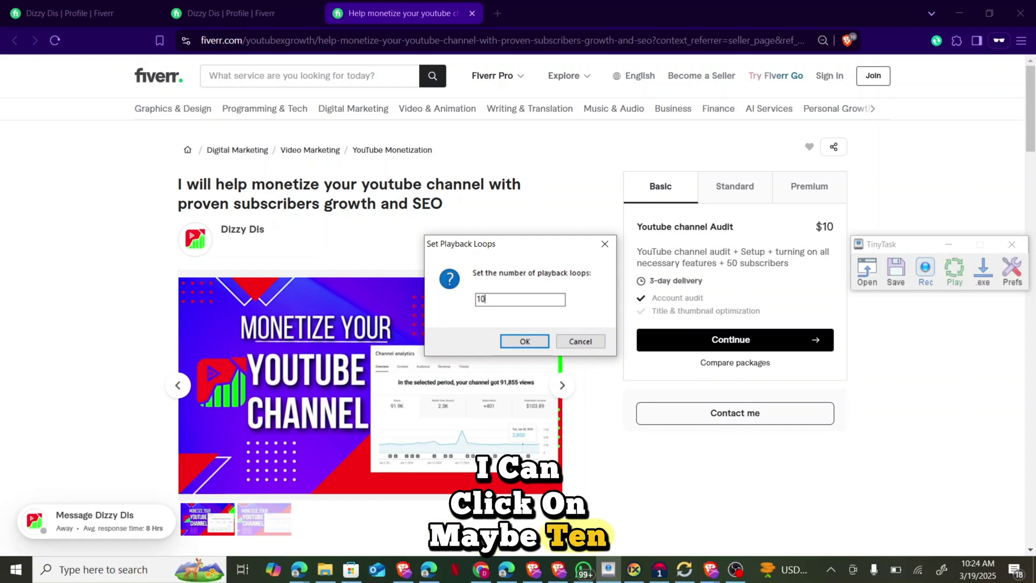
click(524, 341)
click(955, 269)
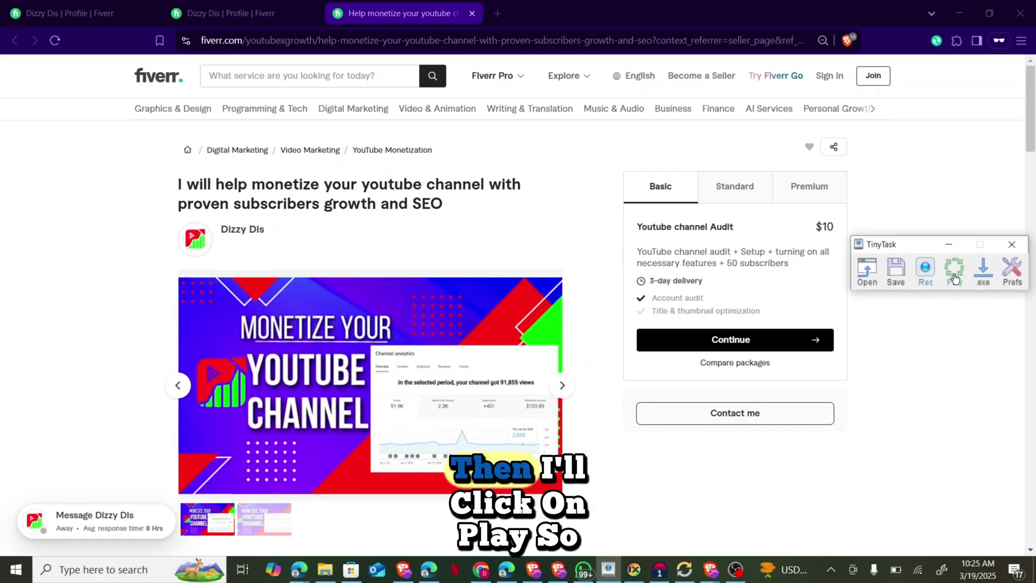